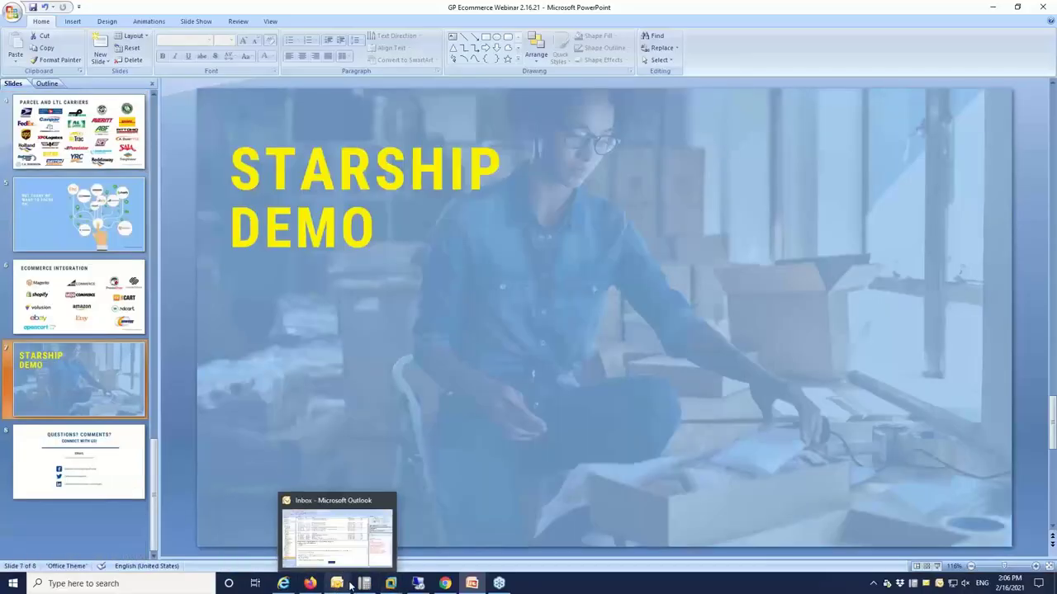
Bring up the SALESDEMOCS2 virtual machine running StarShip's eCommerce documents list
mouse_move(391, 584)
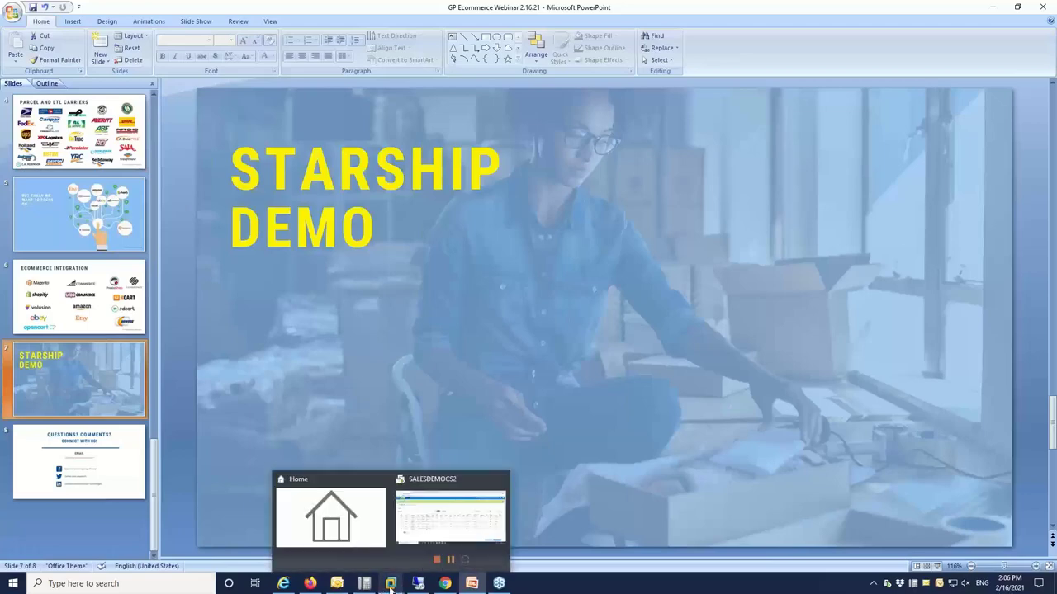
left_click(424, 546)
mouse_move(425, 541)
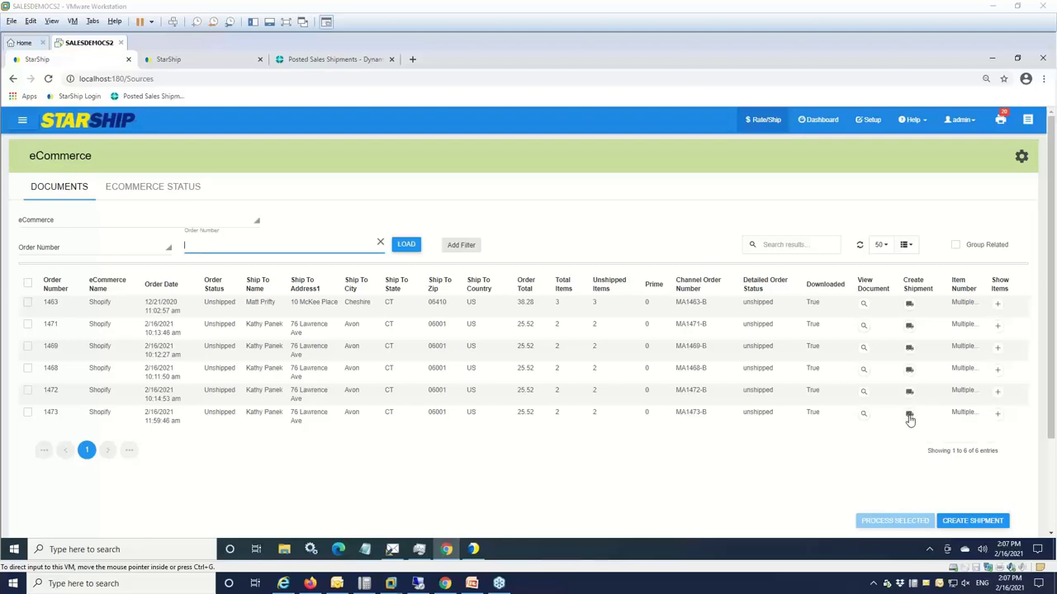
left_click(909, 419)
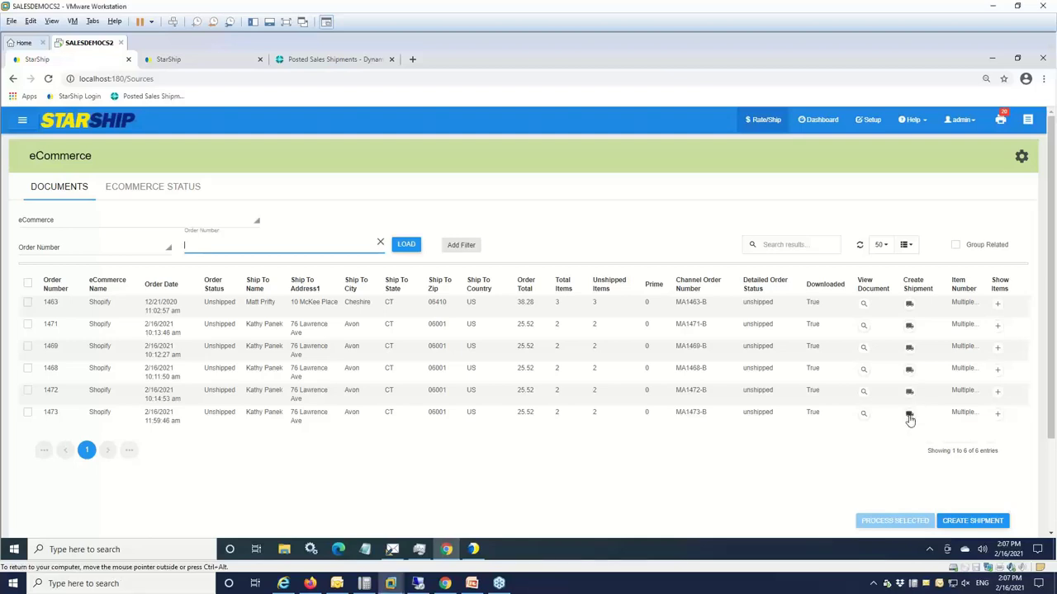
Create a shipment for Shopify order 1473 and open its packaging for editing
left_click(909, 416)
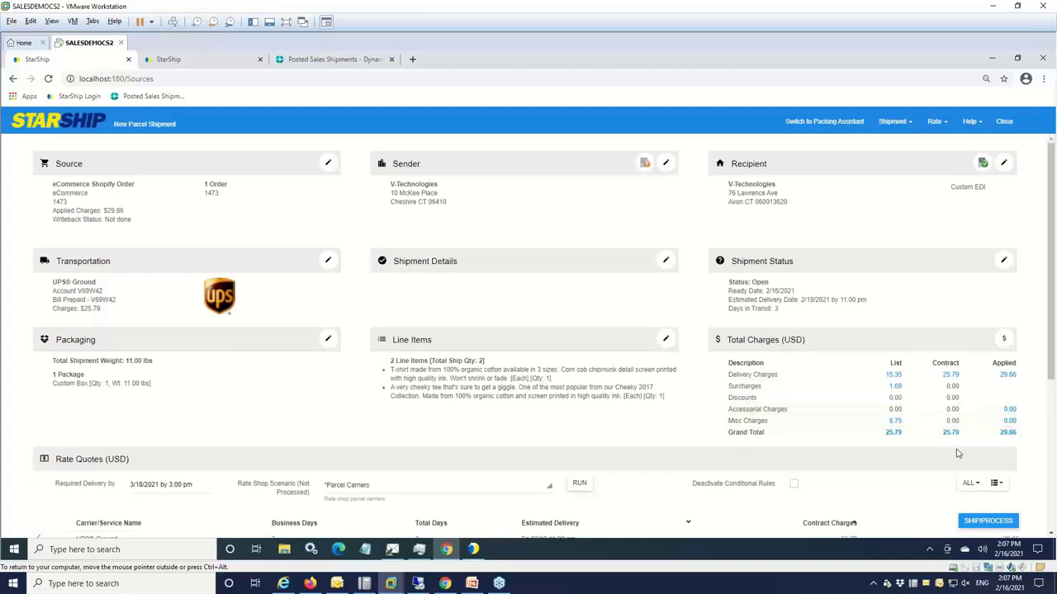
left_click(327, 345)
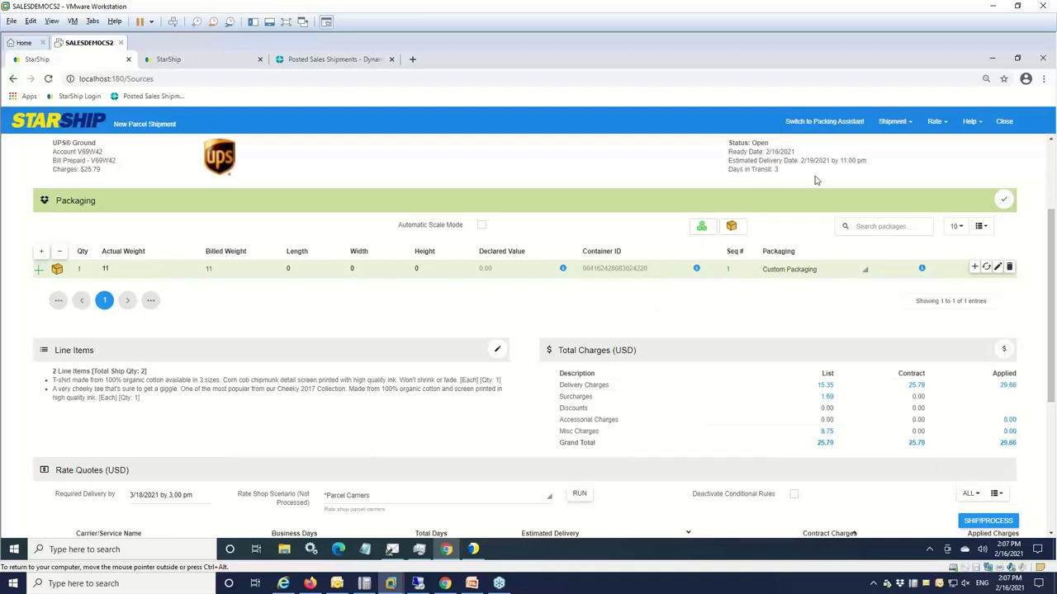
In the packing assistant, add a second package and move the cheeky tee into it
left_click(825, 123)
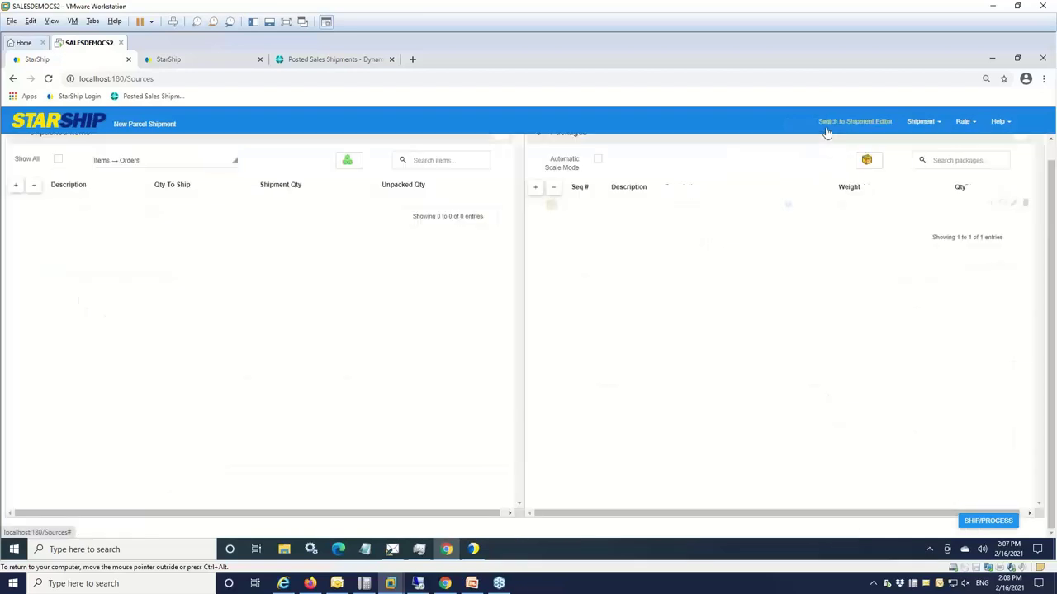
left_click(866, 164)
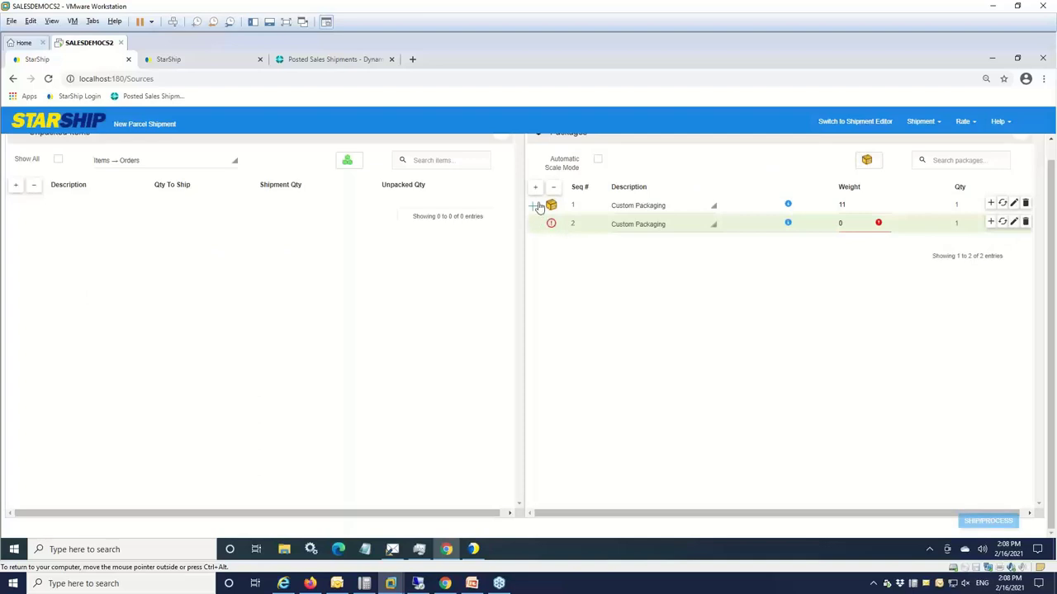
left_click(534, 205)
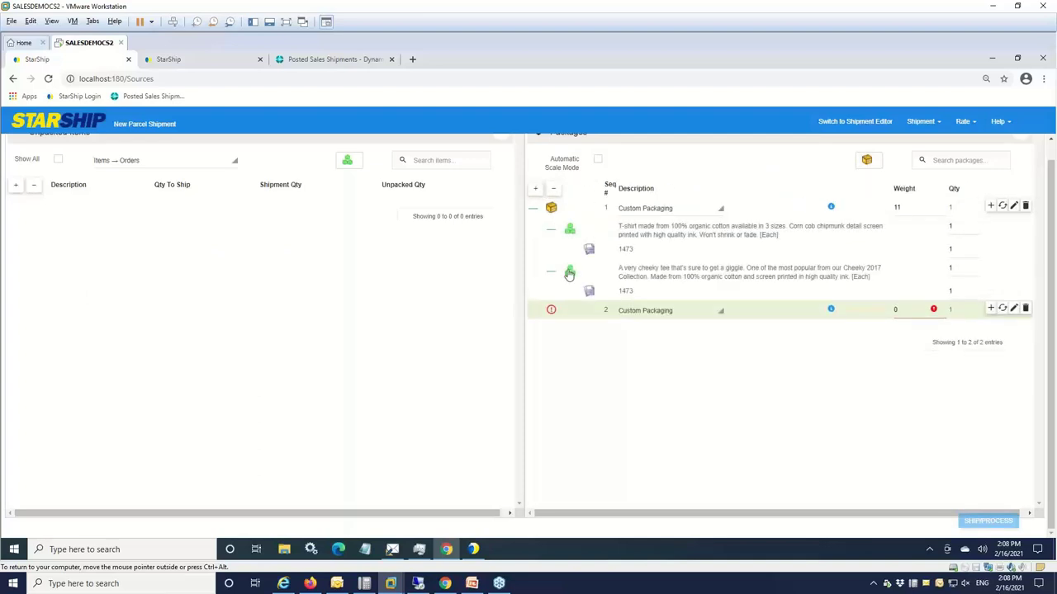
left_click_drag(569, 275, 564, 323)
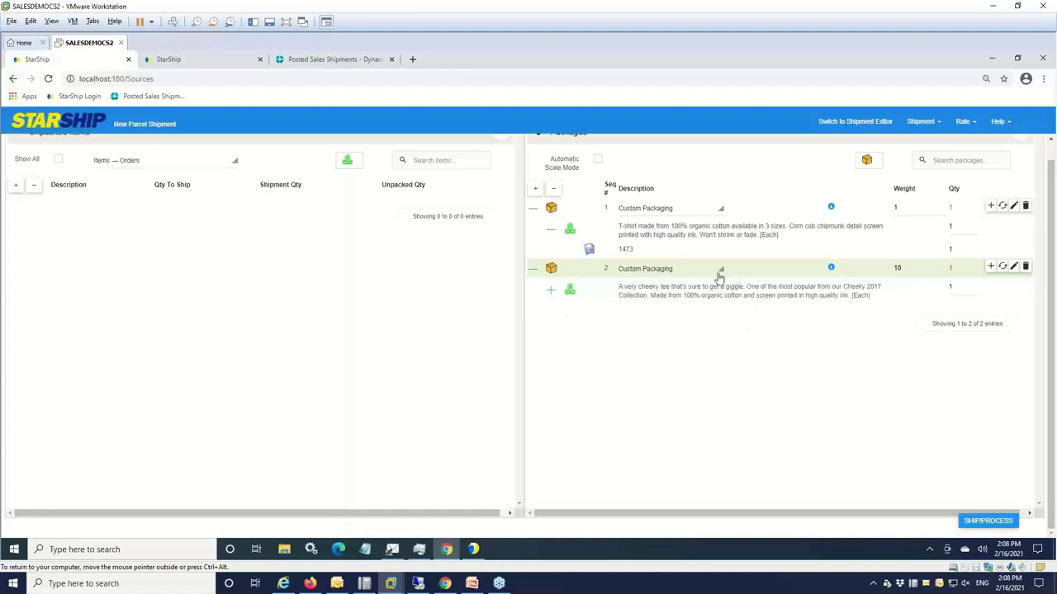
Set package 2 to Small Box and package 1 to Large Box
left_click(720, 274)
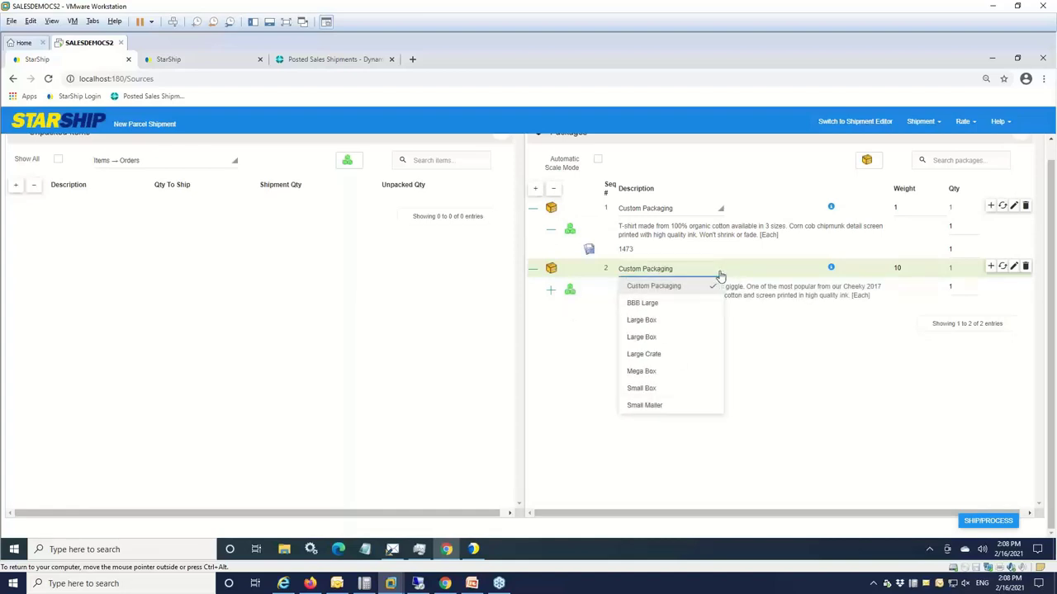
left_click(673, 392)
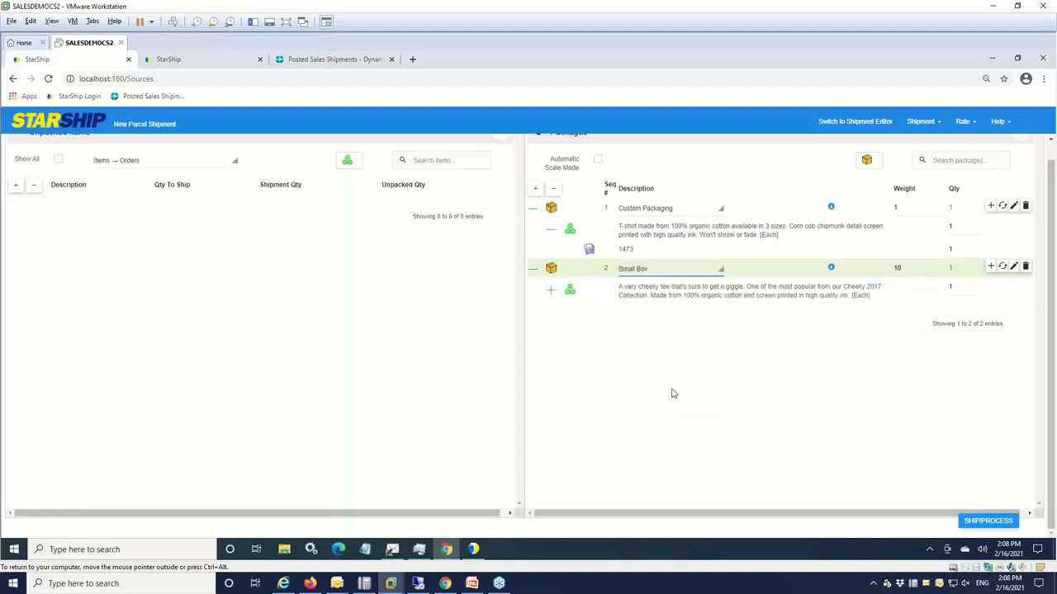
left_click(721, 211)
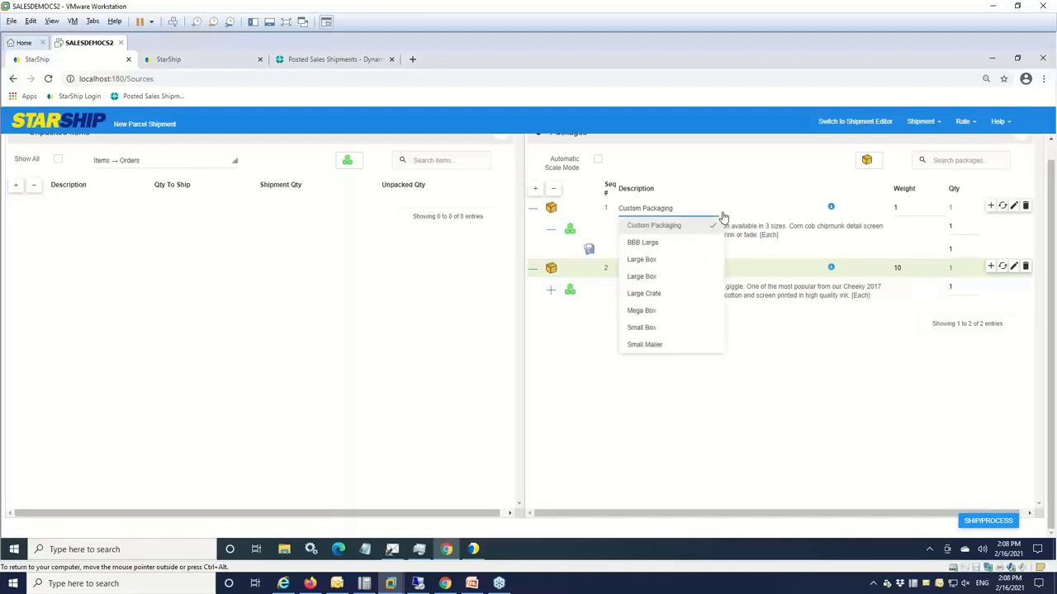
left_click(699, 261)
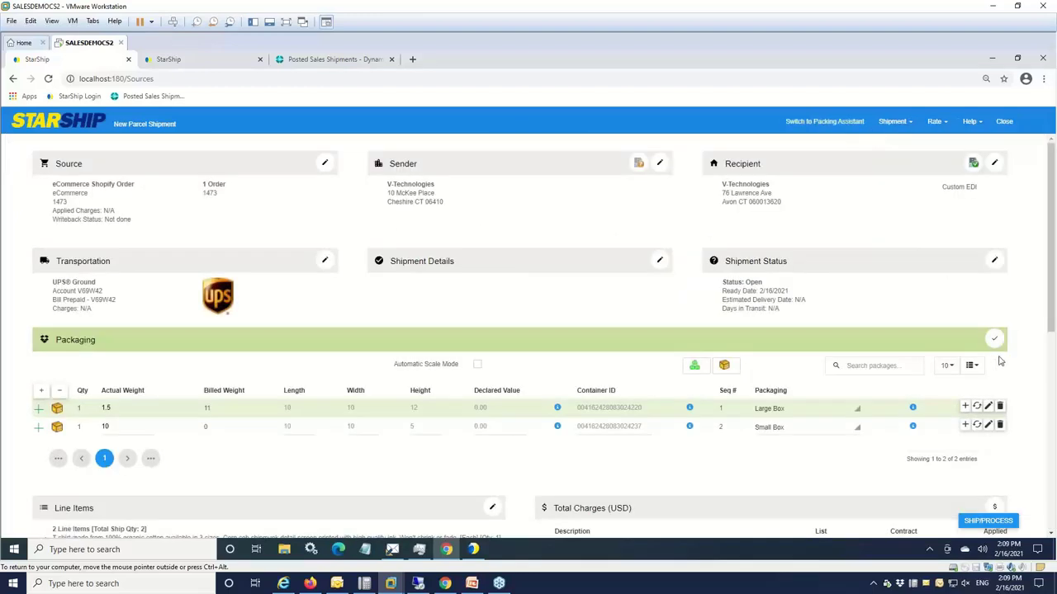
Process order 1473's two-package shipment with SHIP/PROCESS
left_click(977, 521)
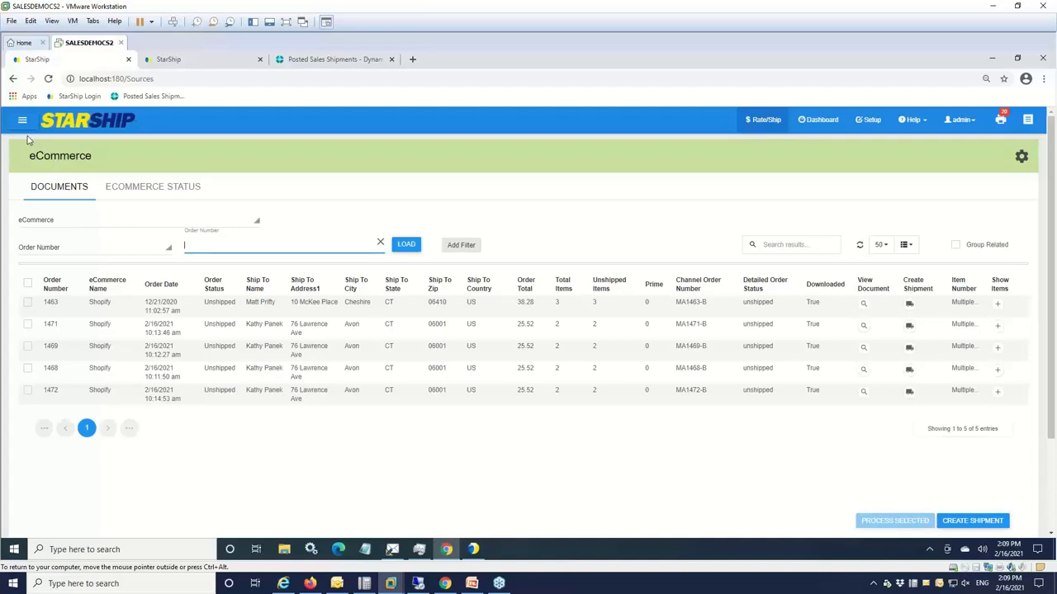
Switch to the Microsoft Dynamics GP 10 - 2020 source and create a shipment for document 20
left_click(27, 126)
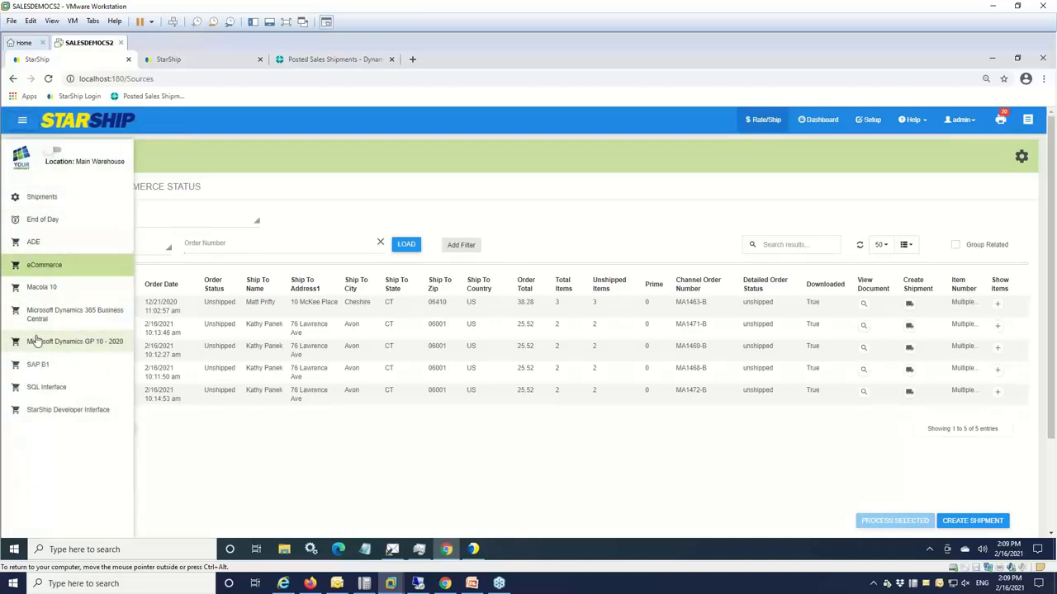
left_click(37, 341)
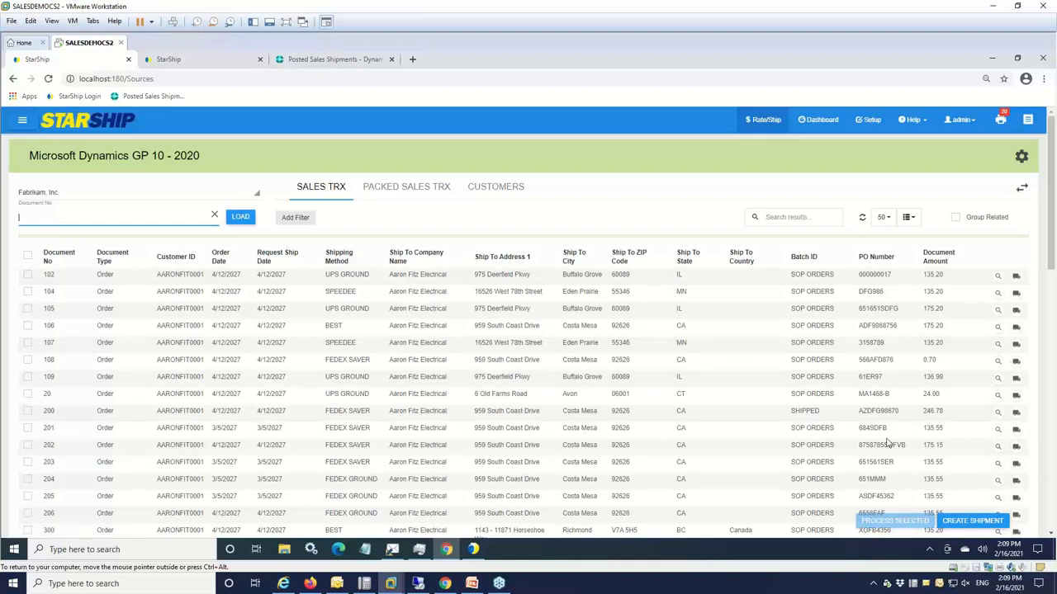
left_click(1016, 396)
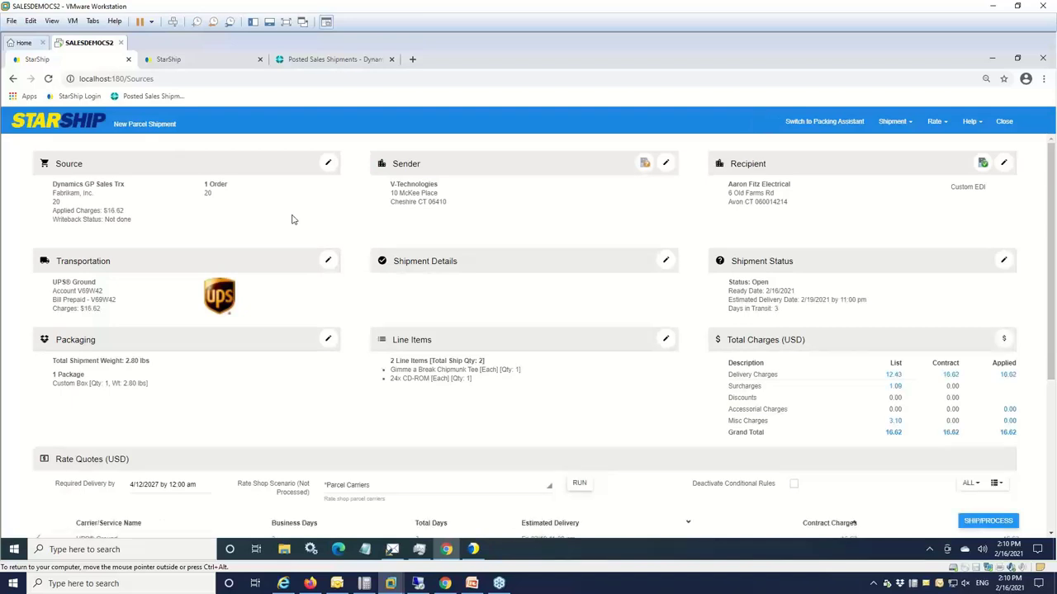
Review the source order details behind shipment 20, then close them
left_click(329, 165)
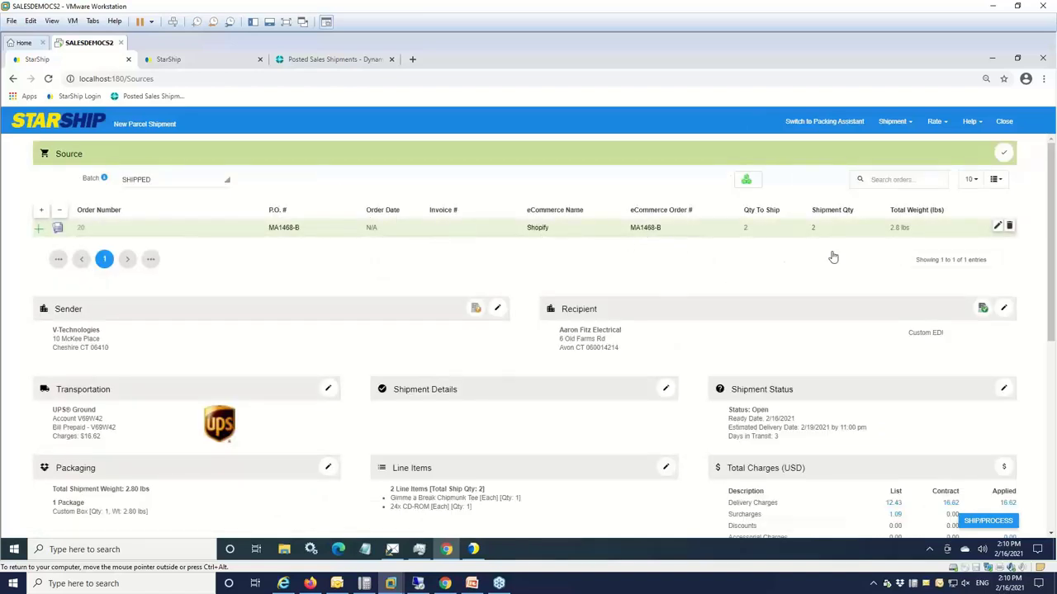
left_click(1005, 154)
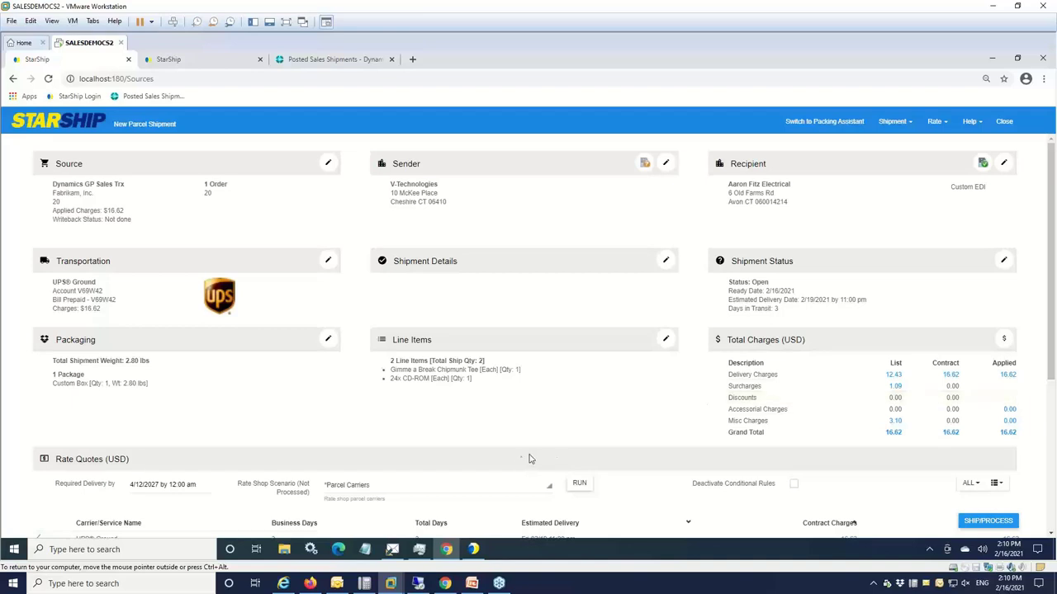
Add a second package, move the CD-ROM into package 2, and rerun the rate quotes
left_click(328, 340)
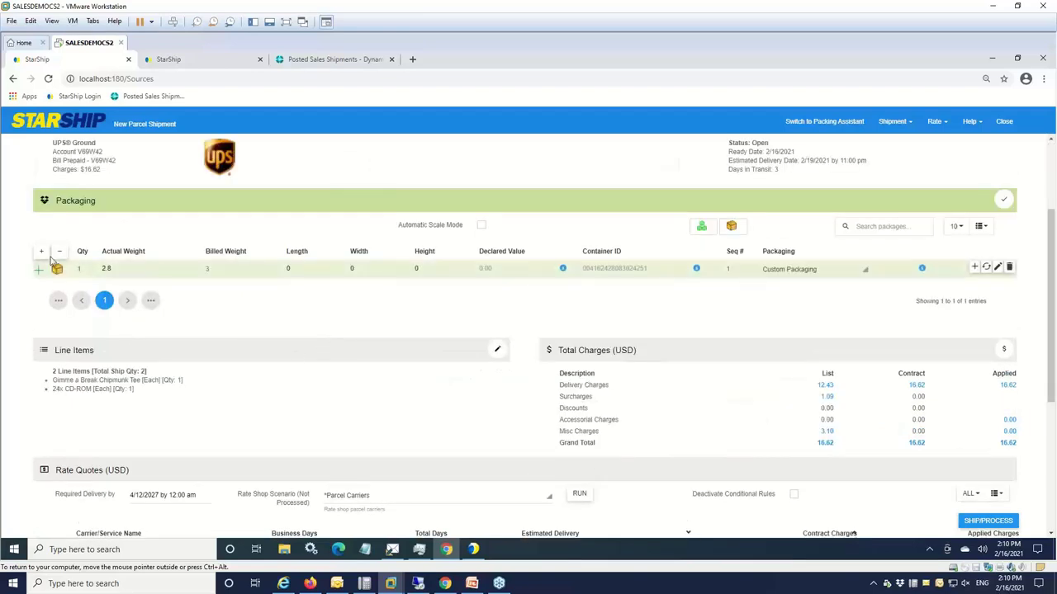
left_click(731, 227)
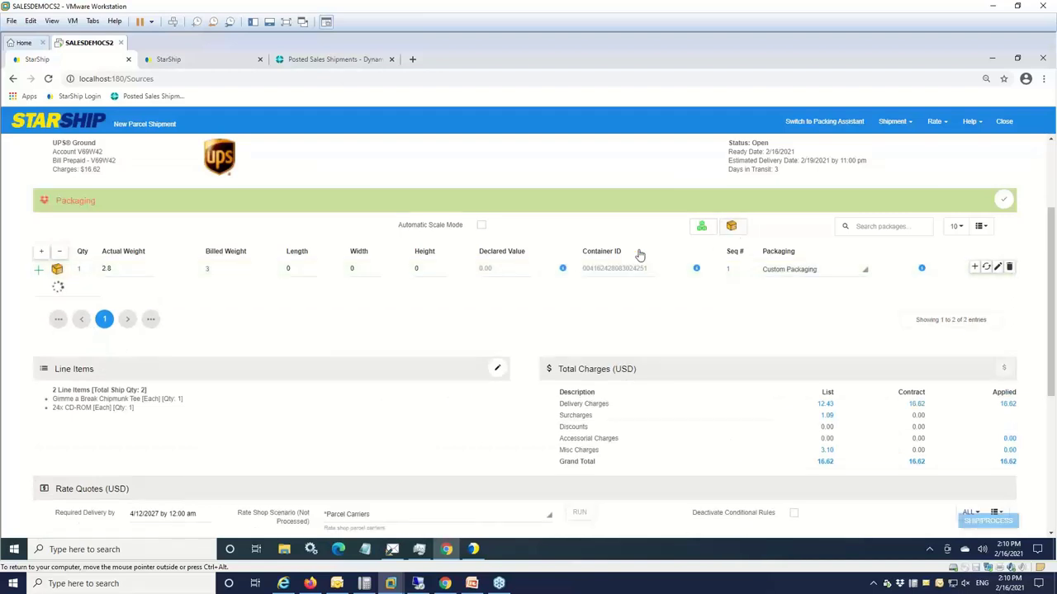
left_click(38, 269)
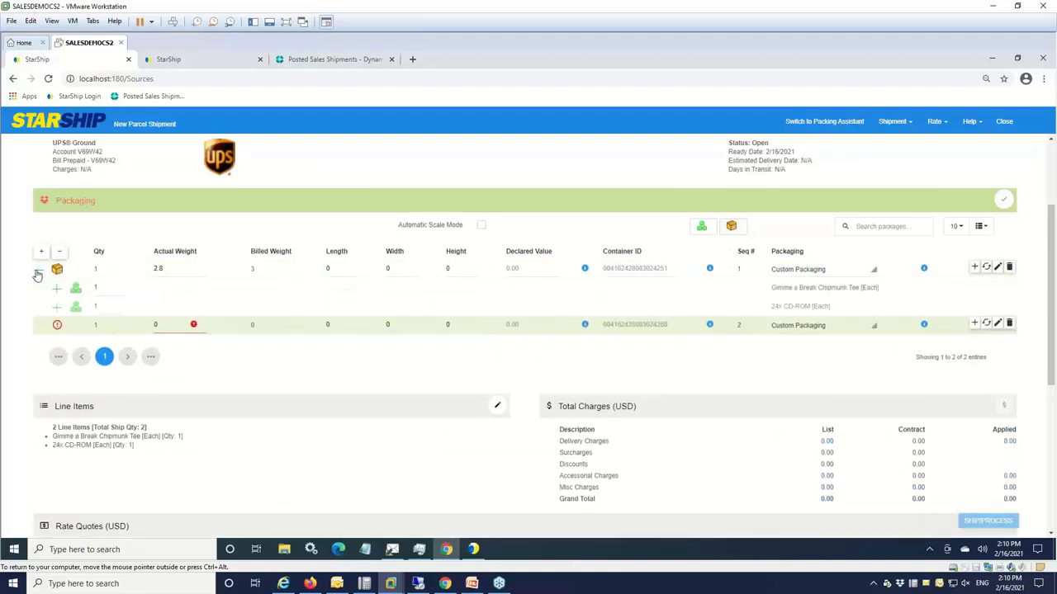
left_click_drag(75, 312, 78, 331)
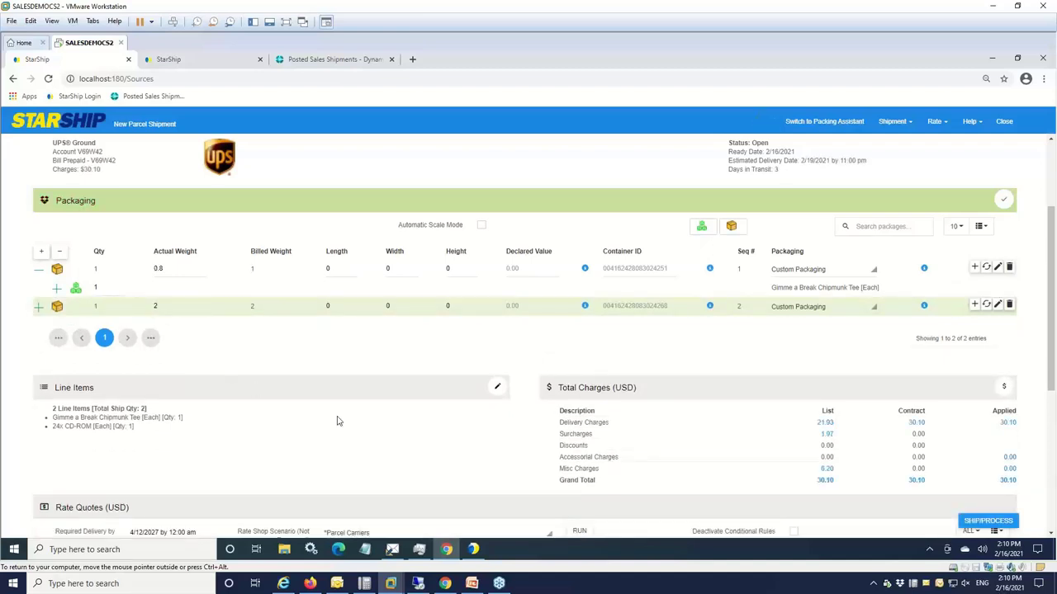
scroll(338, 422, "down", 1)
left_click(581, 477)
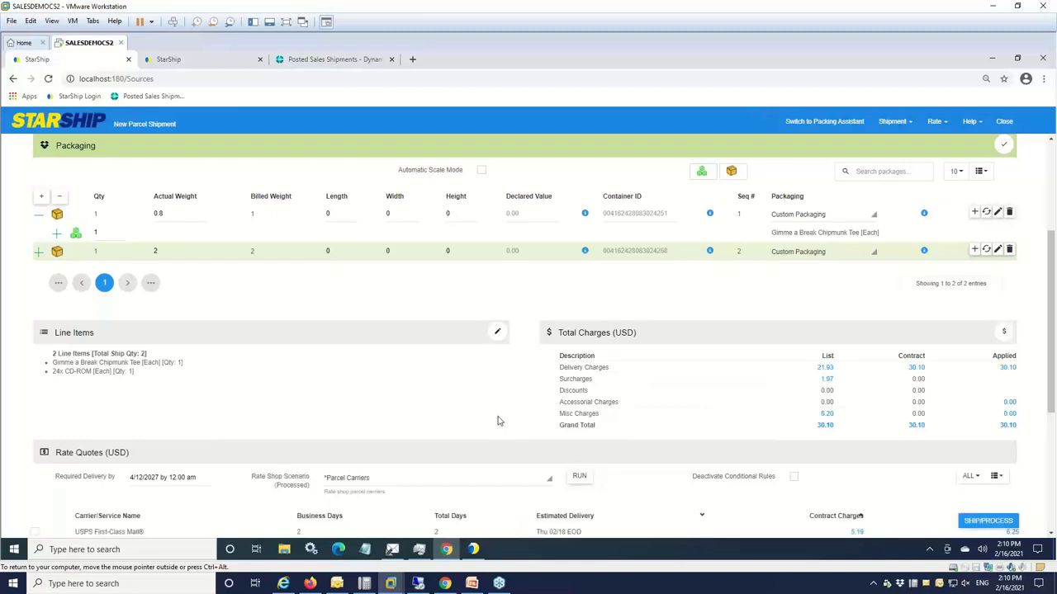
Keep UPS Ground selected in the rate quotes and process order 20's shipment
scroll(498, 421, "down", 1)
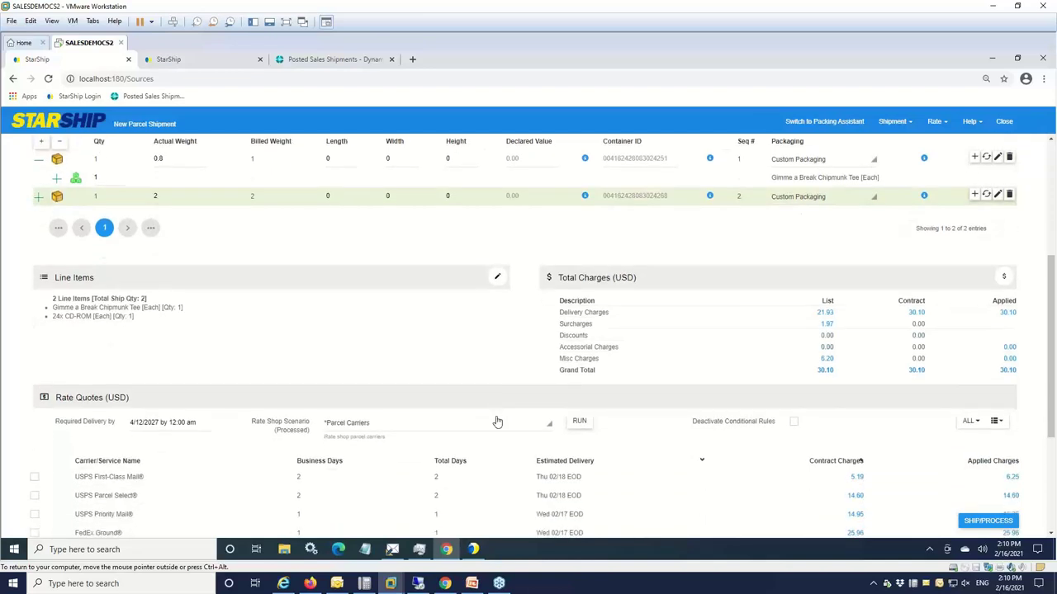
scroll(497, 420, "down", 1)
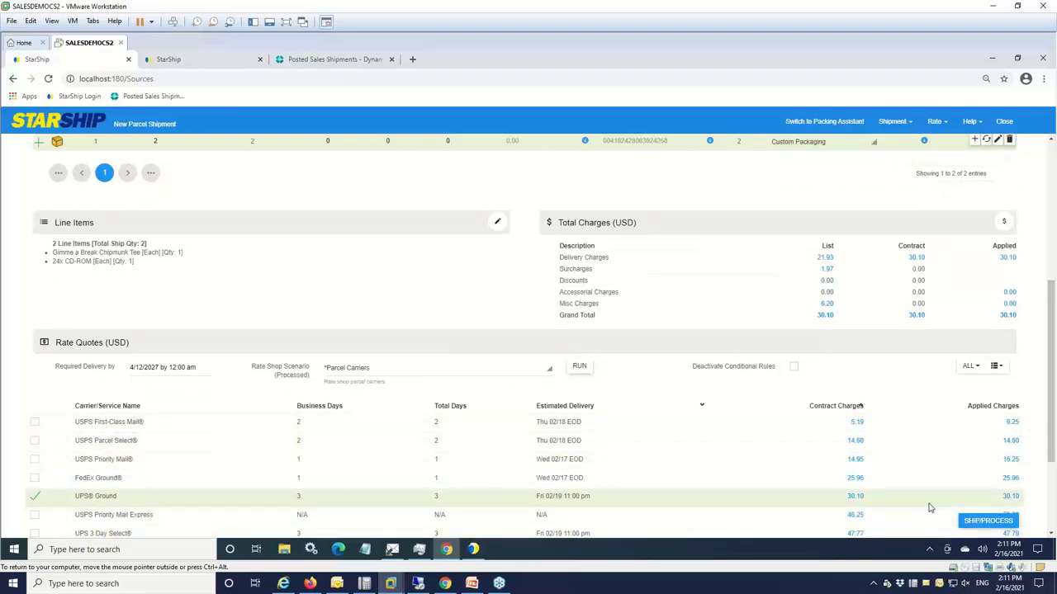
left_click(993, 521)
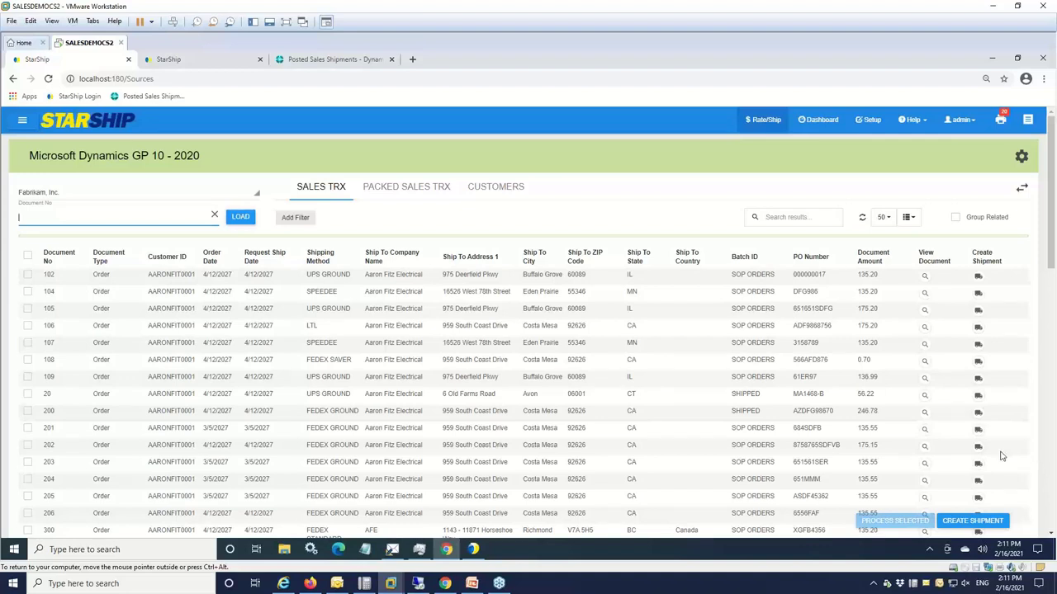
Reload Shopify orders, check order MA1473-B's fulfillment and tracking numbers, then minimize the browser
left_click(448, 586)
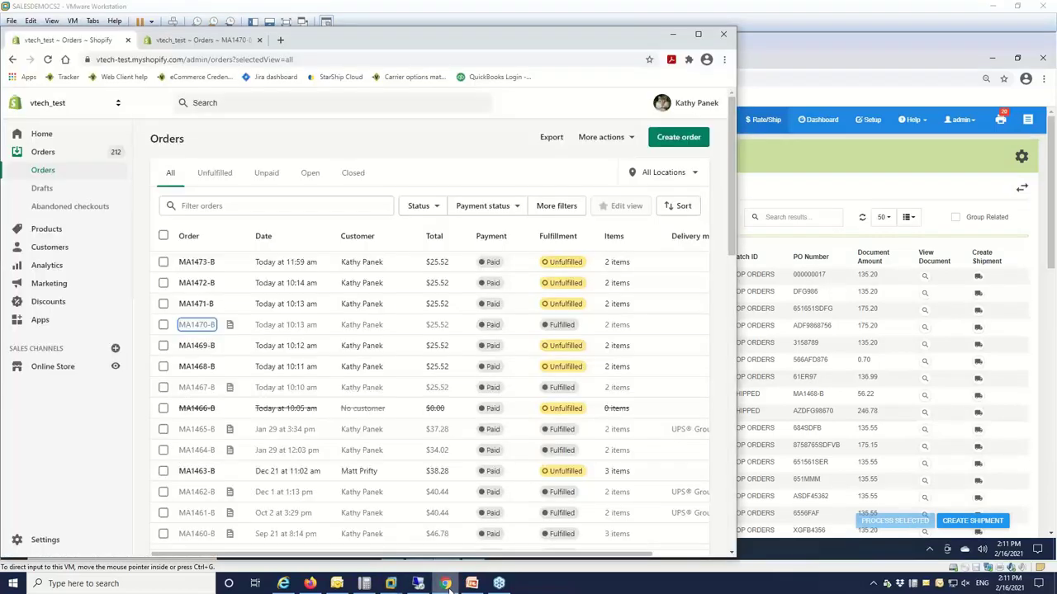
left_click(48, 60)
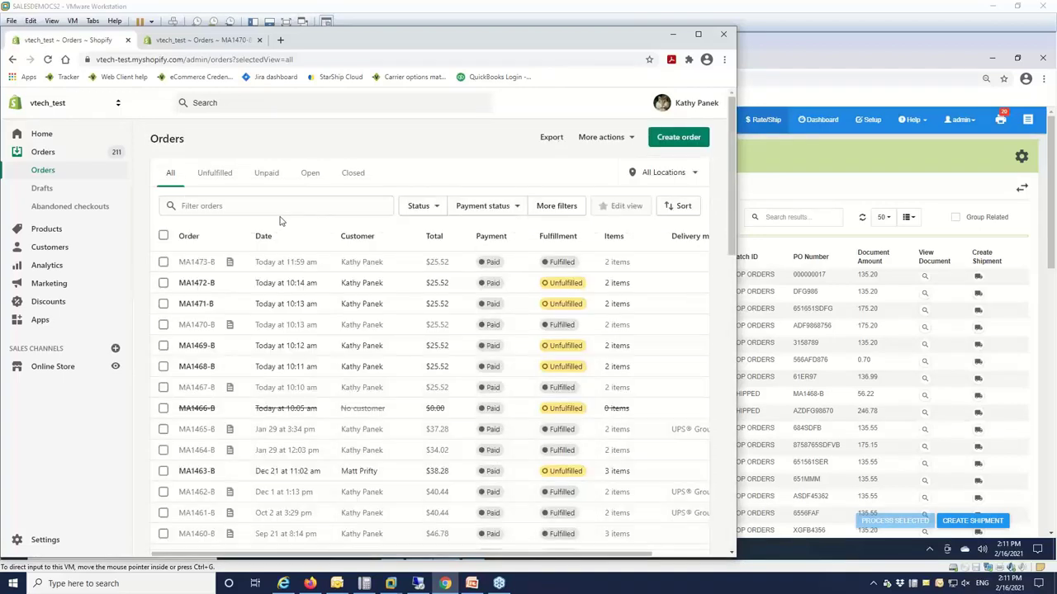
left_click(198, 268)
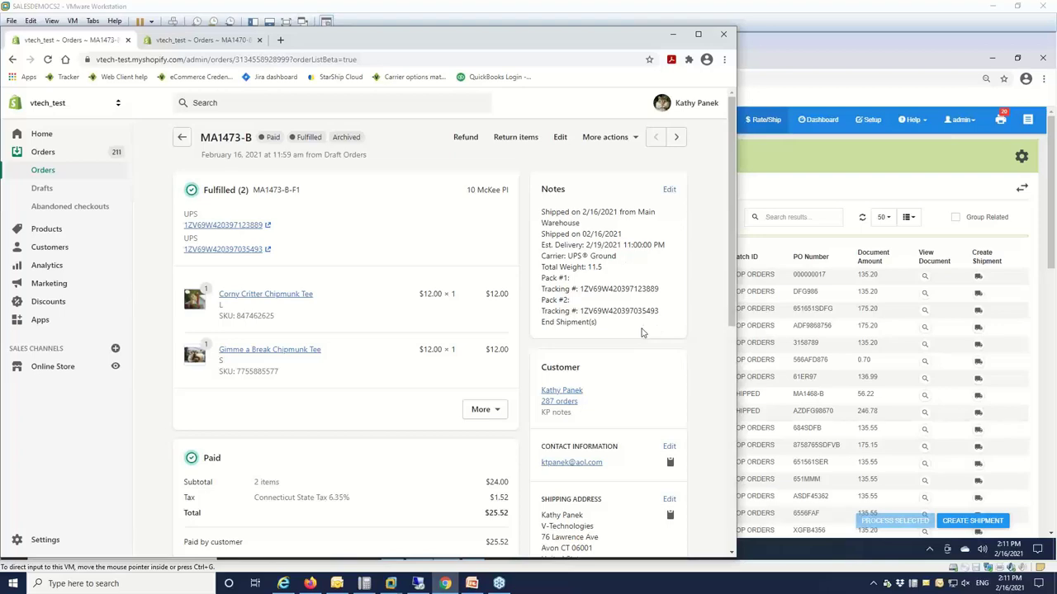
left_click(673, 35)
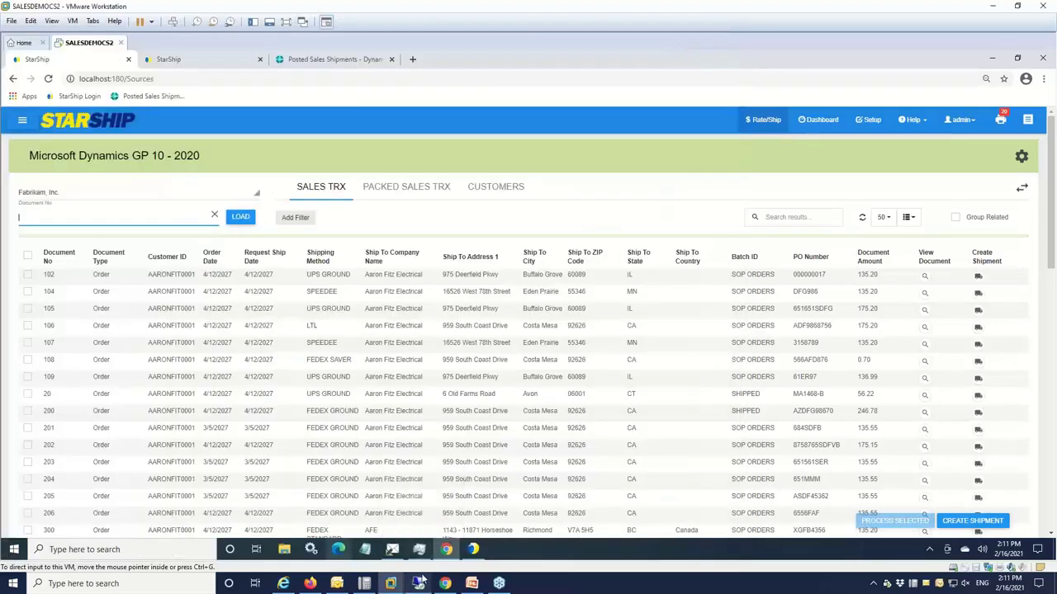
In Dynamics GP Sales Transaction Entry, load sales order 20
left_click(417, 583)
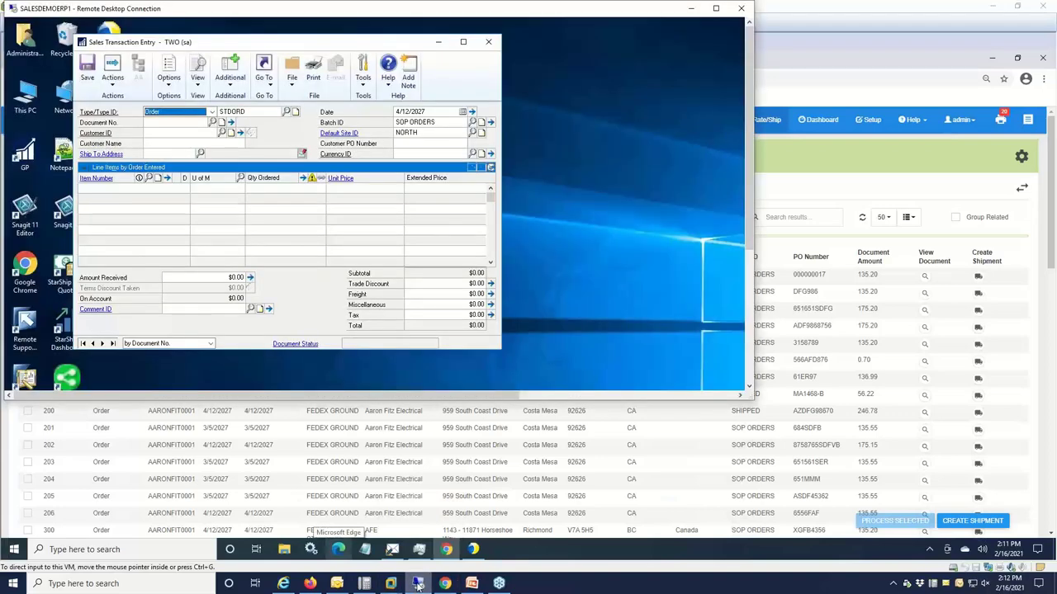
left_click(197, 124)
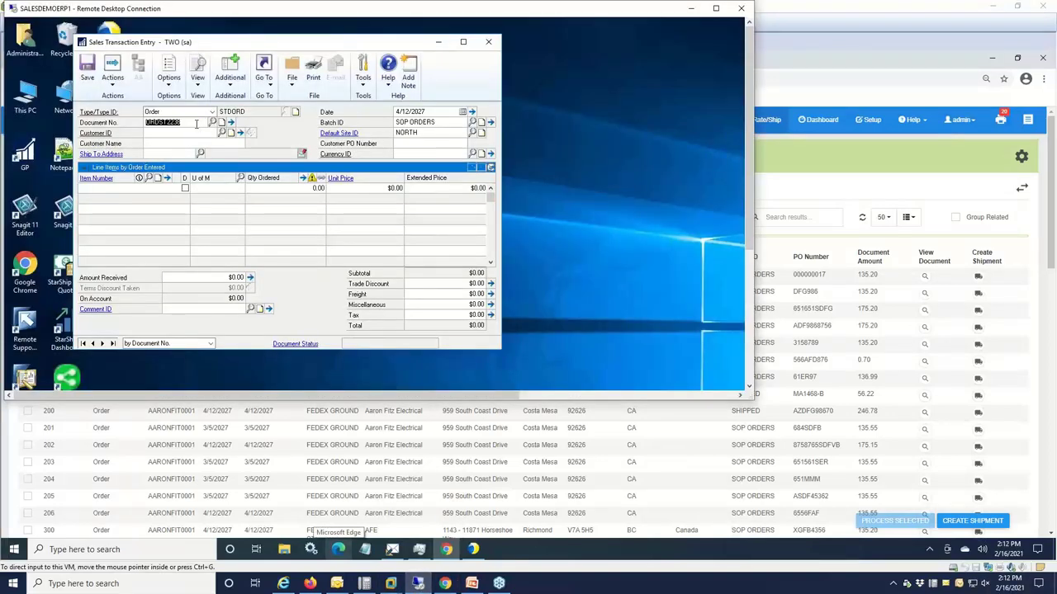
type("20")
key("Tab")
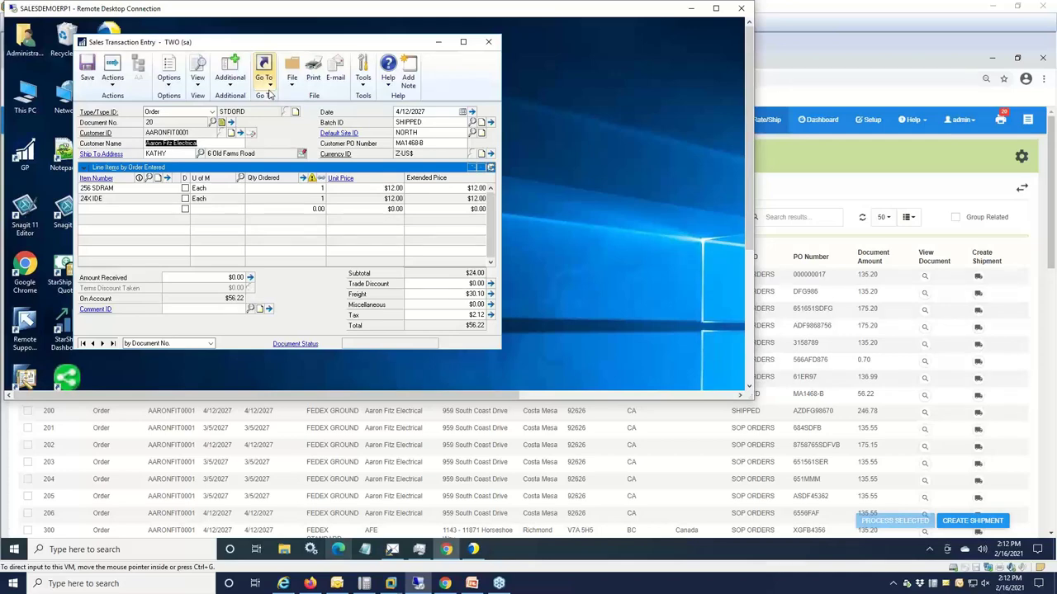
View order 20's user-defined fields showing the written-back UPS tracking numbers
left_click(269, 89)
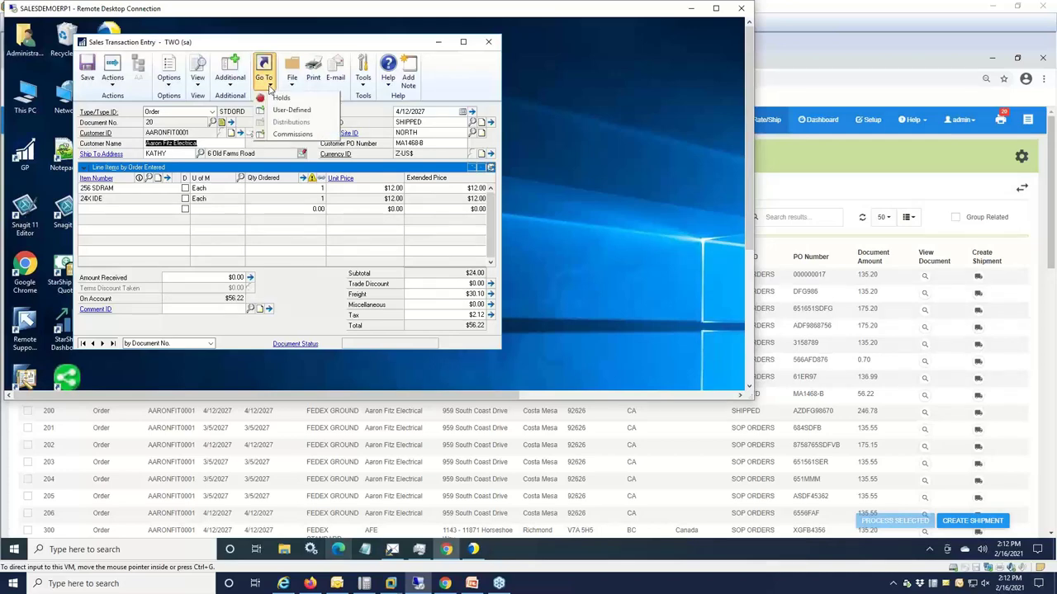
left_click(266, 109)
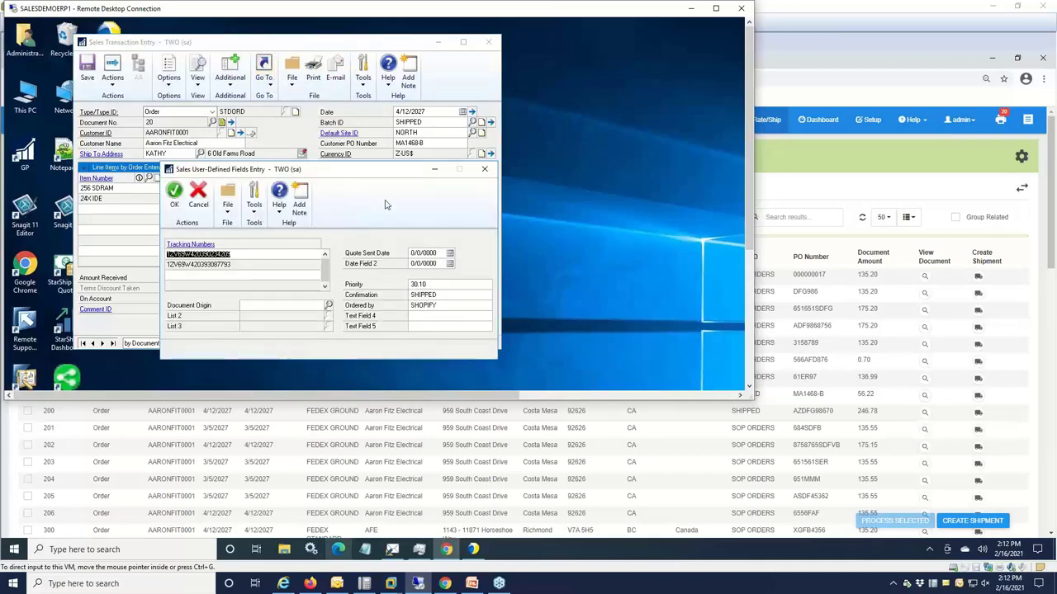
left_click_drag(383, 174, 335, 188)
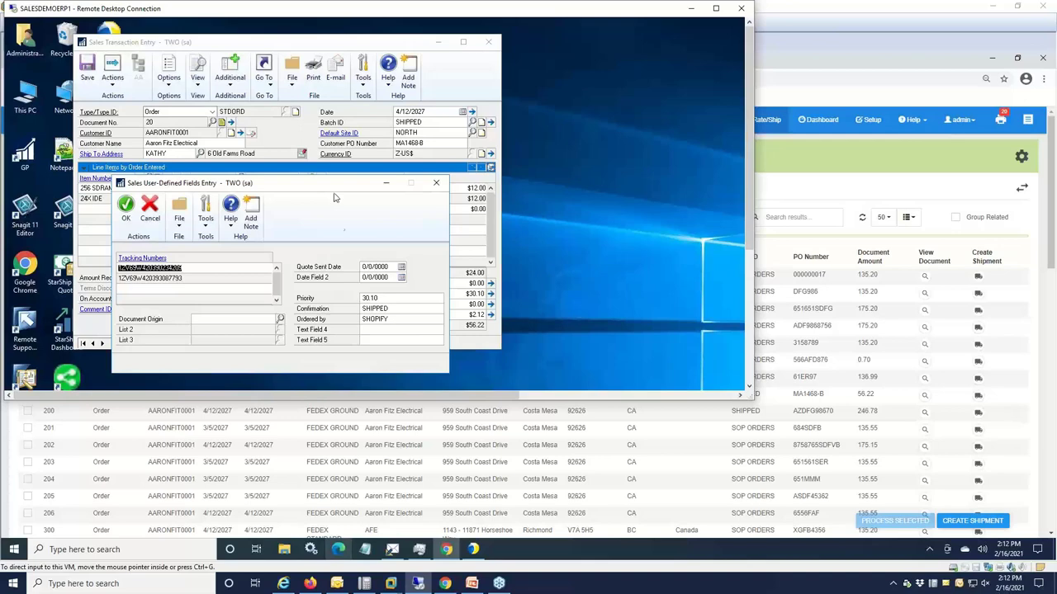
left_click(436, 182)
Read the order's shipment note, then save and clear the entry window
left_click(225, 122)
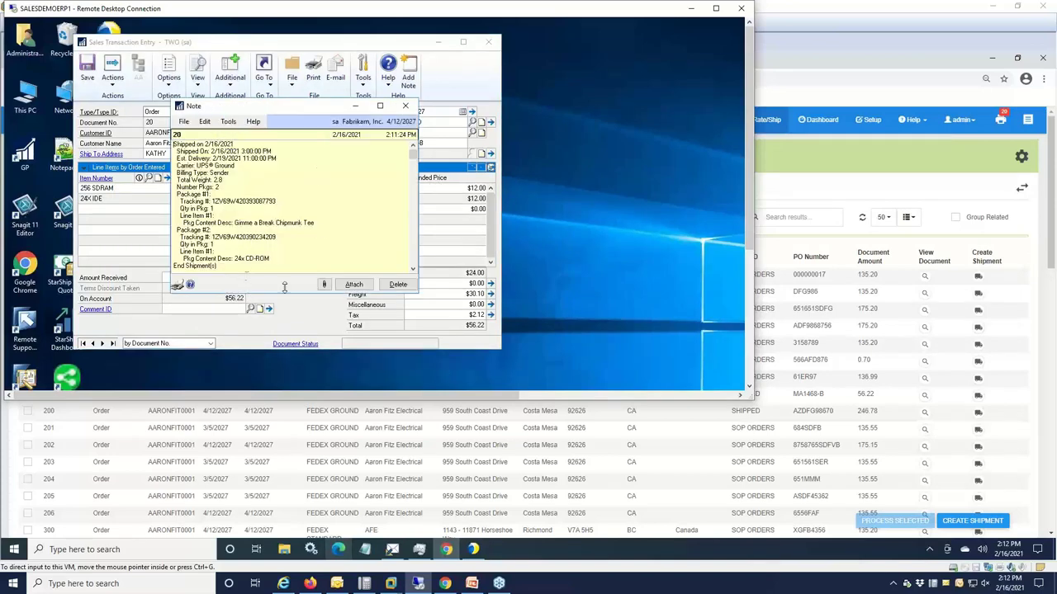
left_click(406, 107)
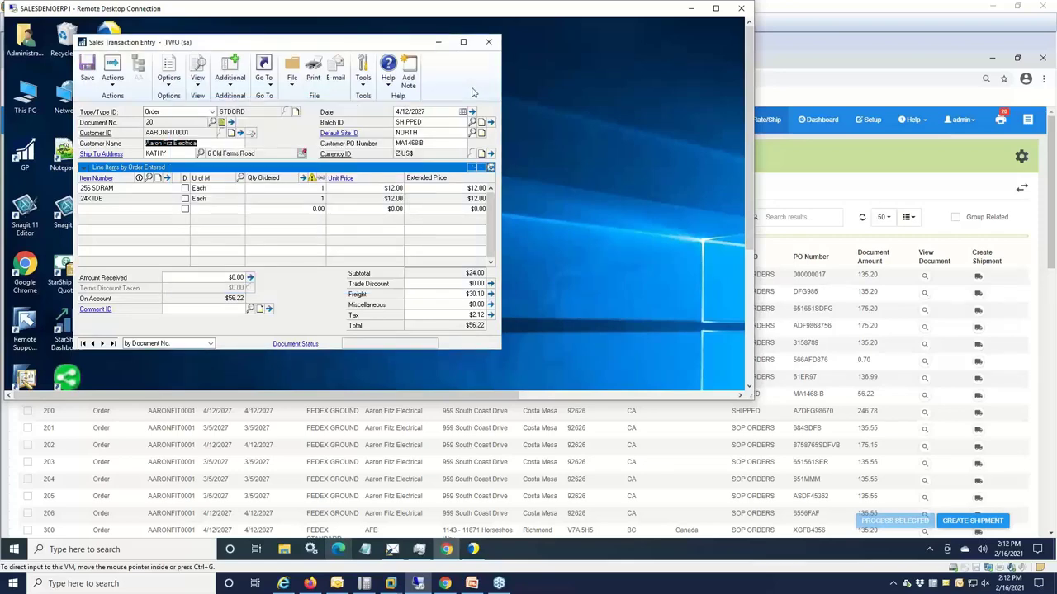
left_click(89, 76)
Open the Fulfillment Sales Trx interface mappings in the Dynamics GP 10 - 2020 setup
left_click(857, 185)
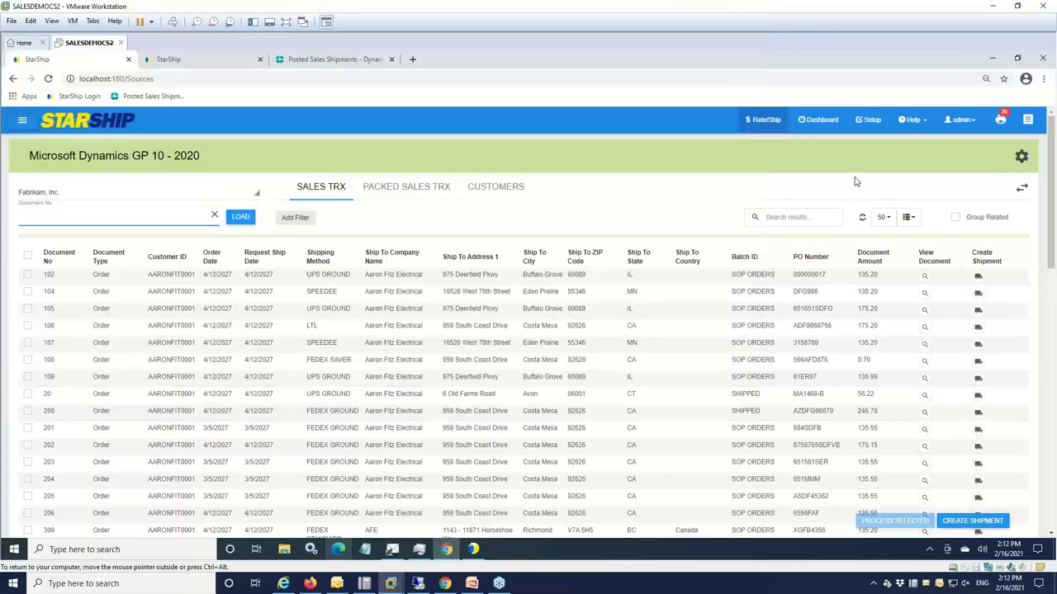
left_click(875, 124)
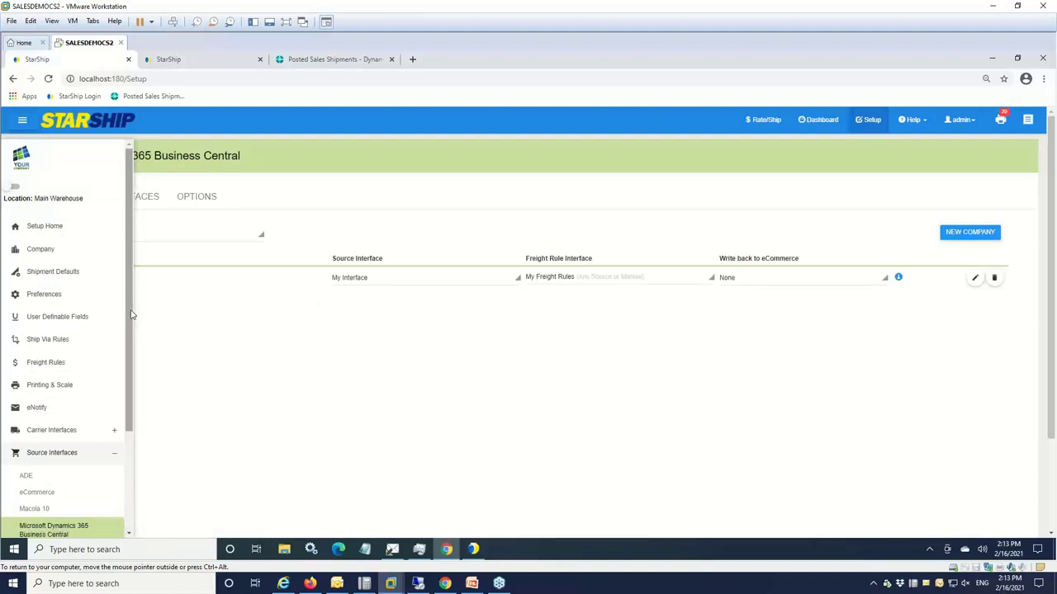
scroll(123, 346, "down", 3)
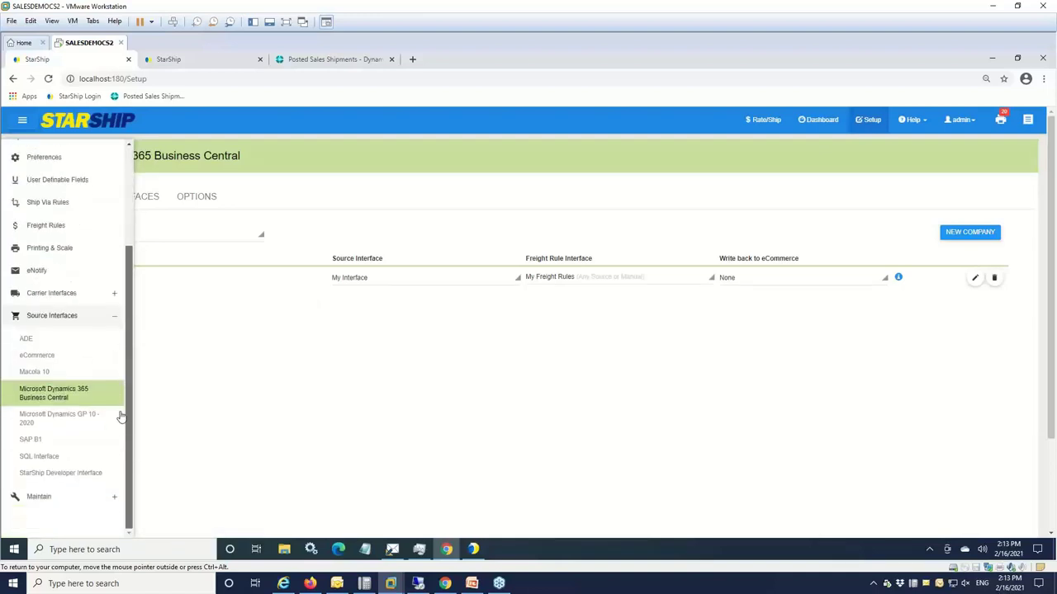
left_click(60, 427)
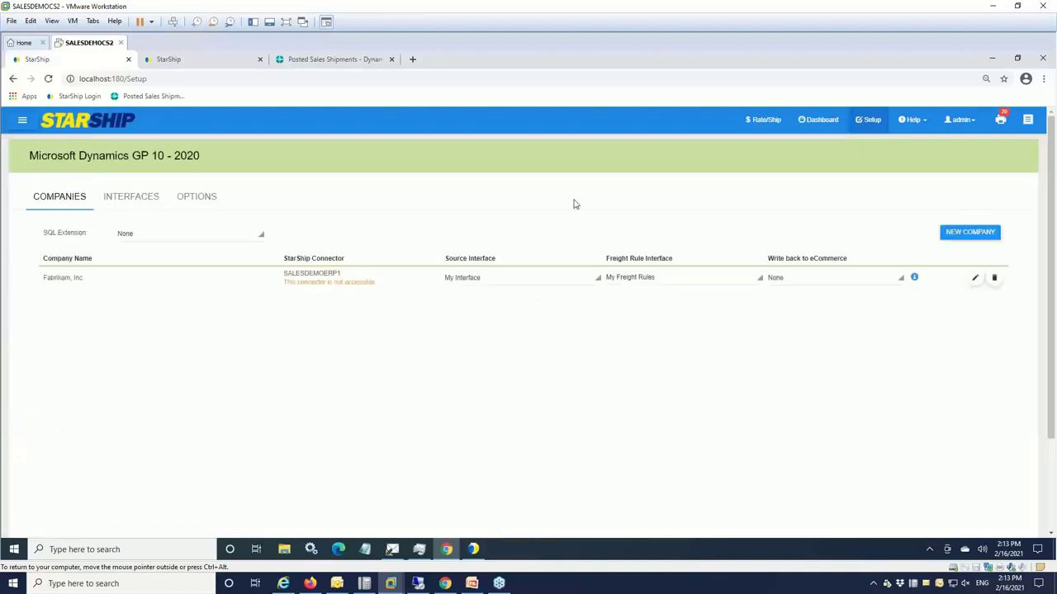
left_click(113, 203)
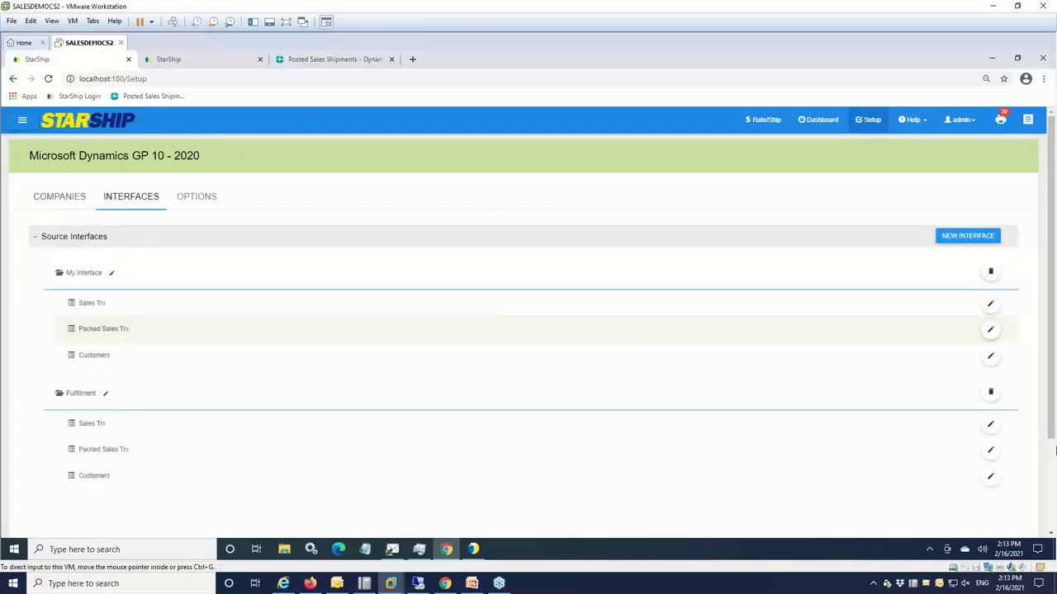
left_click(994, 426)
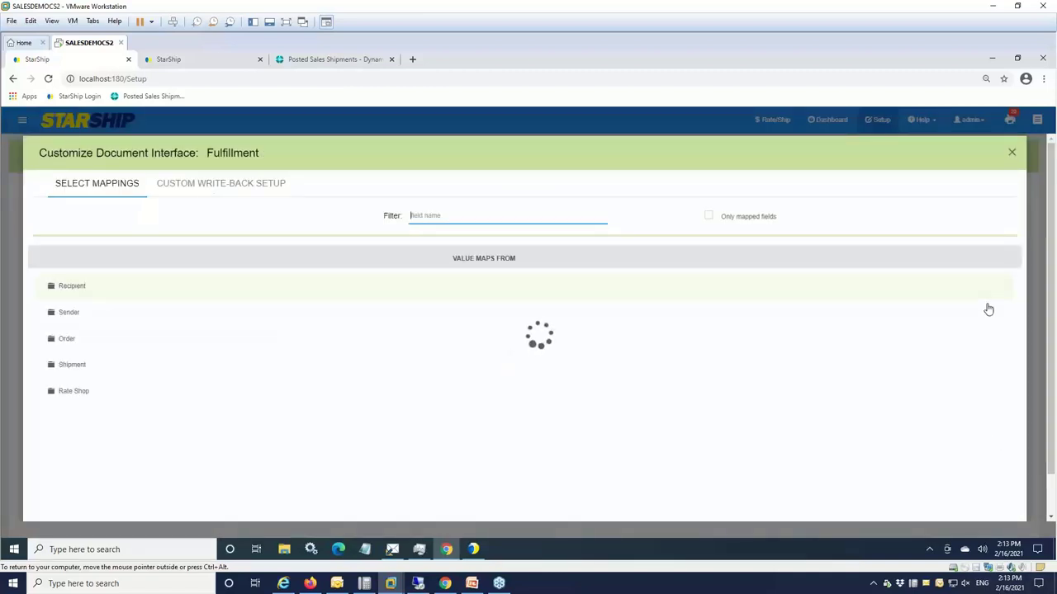
Expand the Shipment and Order groups and inspect the eCommerce Order Number mapping from PO Number
left_click(116, 372)
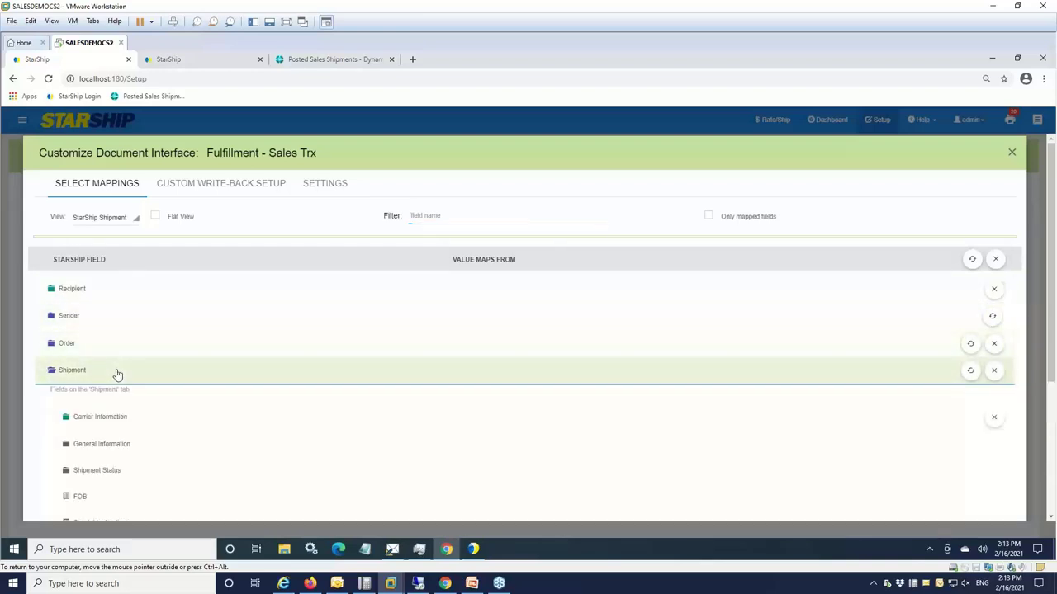
scroll(283, 380, "down", 2)
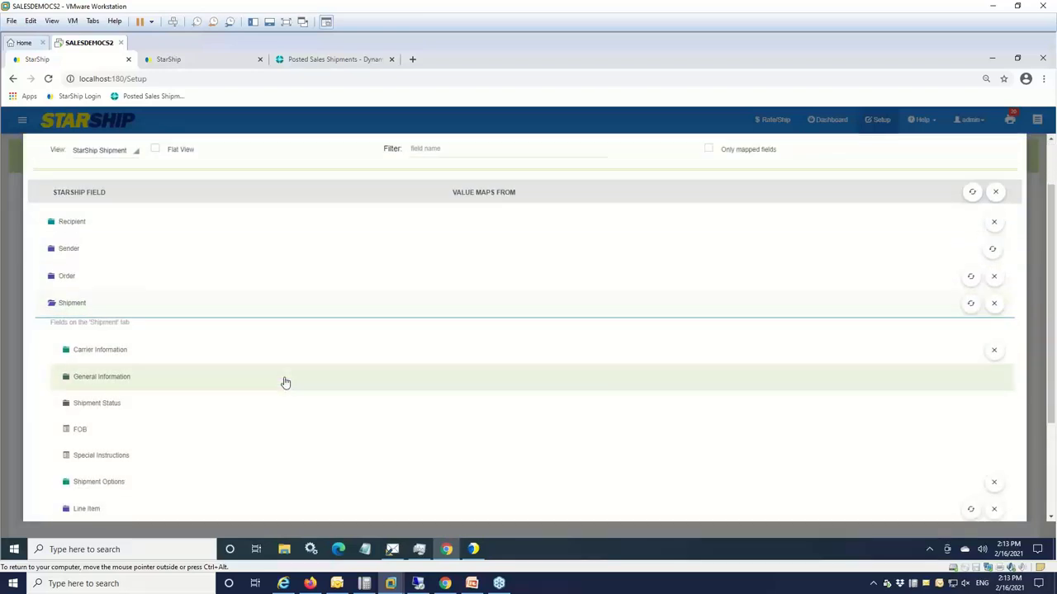
left_click(95, 176)
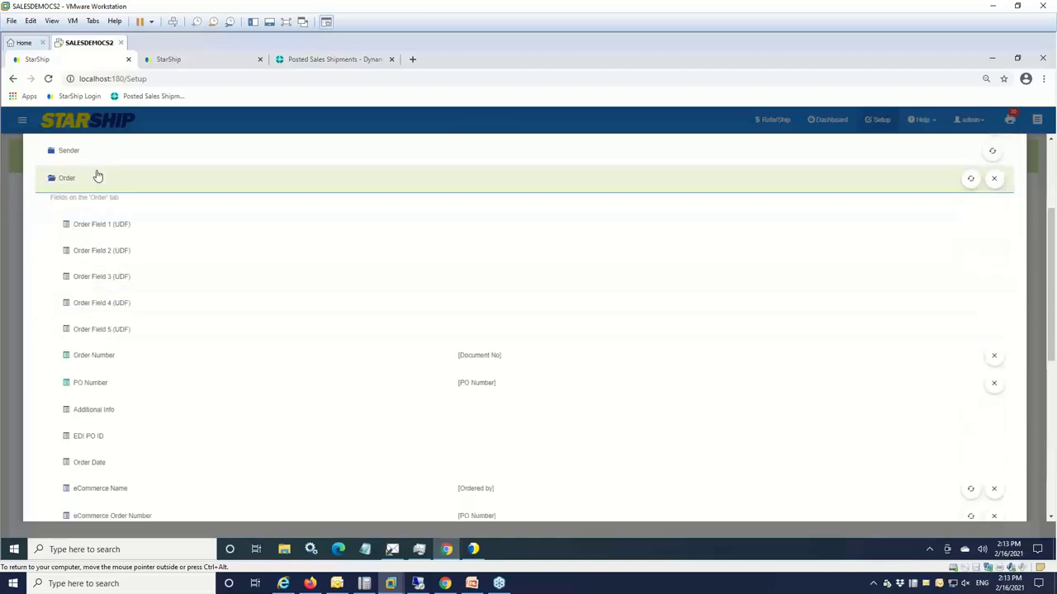
scroll(752, 476, "down", 1)
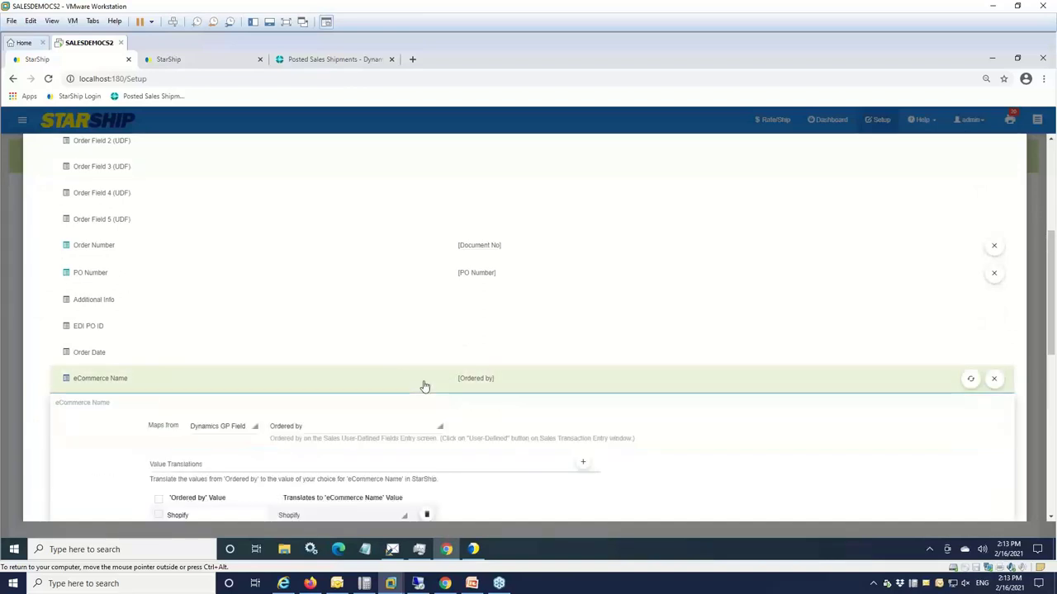
scroll(657, 452, "down", 2)
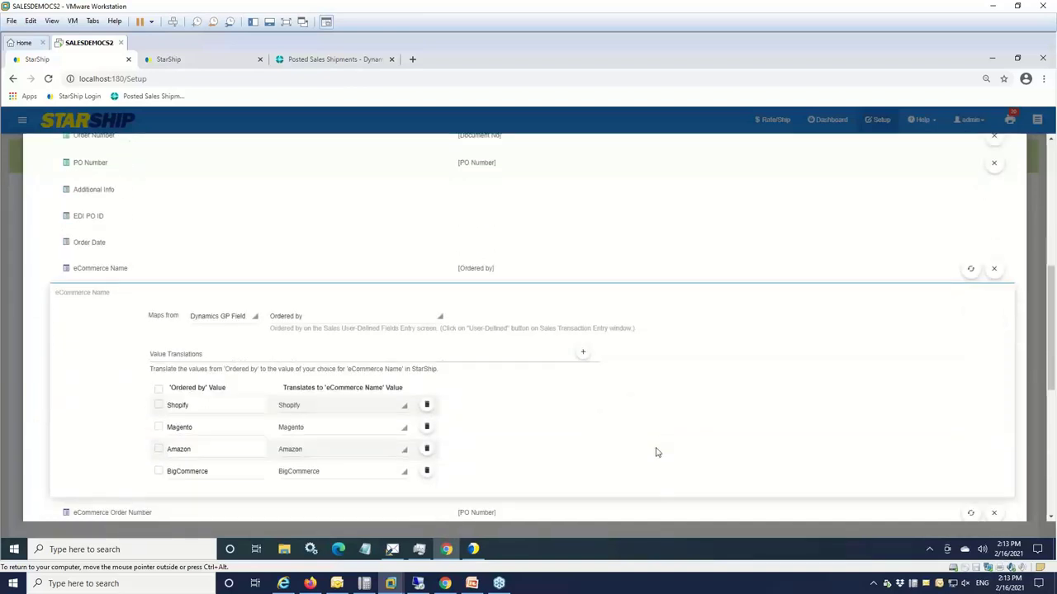
scroll(656, 452, "down", 1)
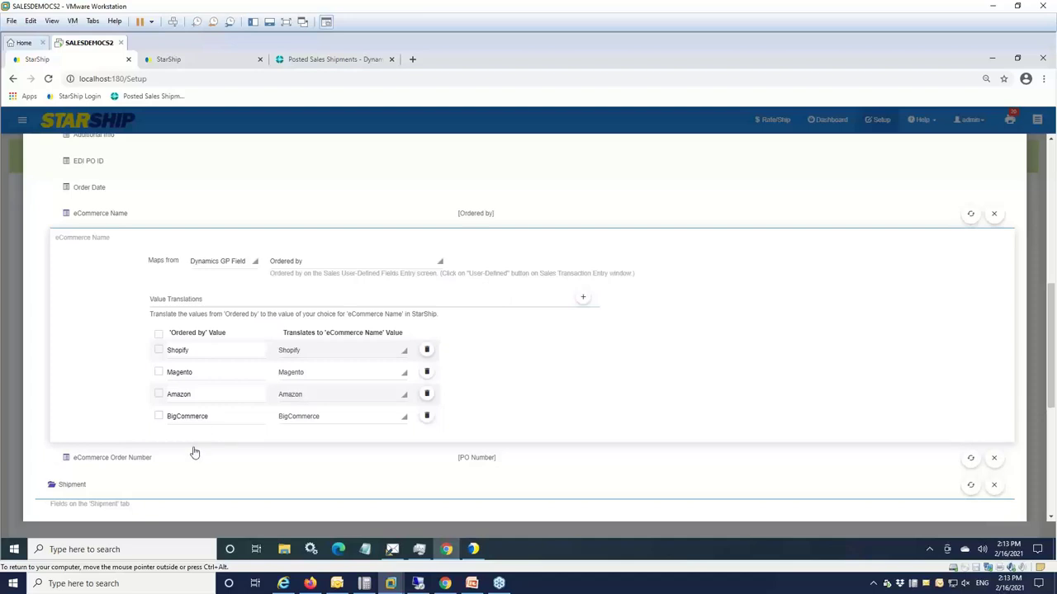
left_click(177, 461)
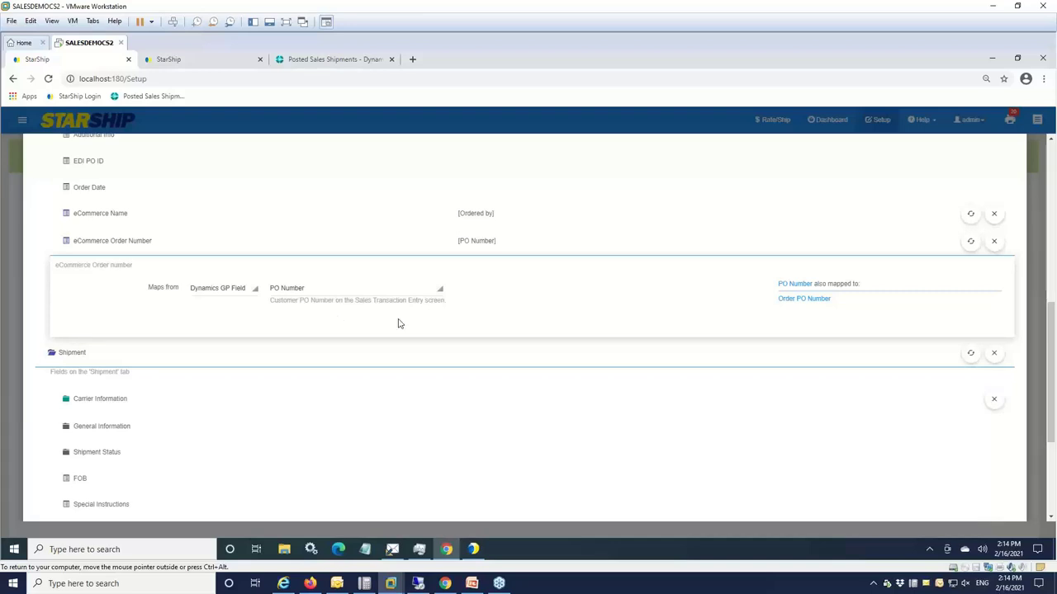
scroll(969, 335, "up", 5)
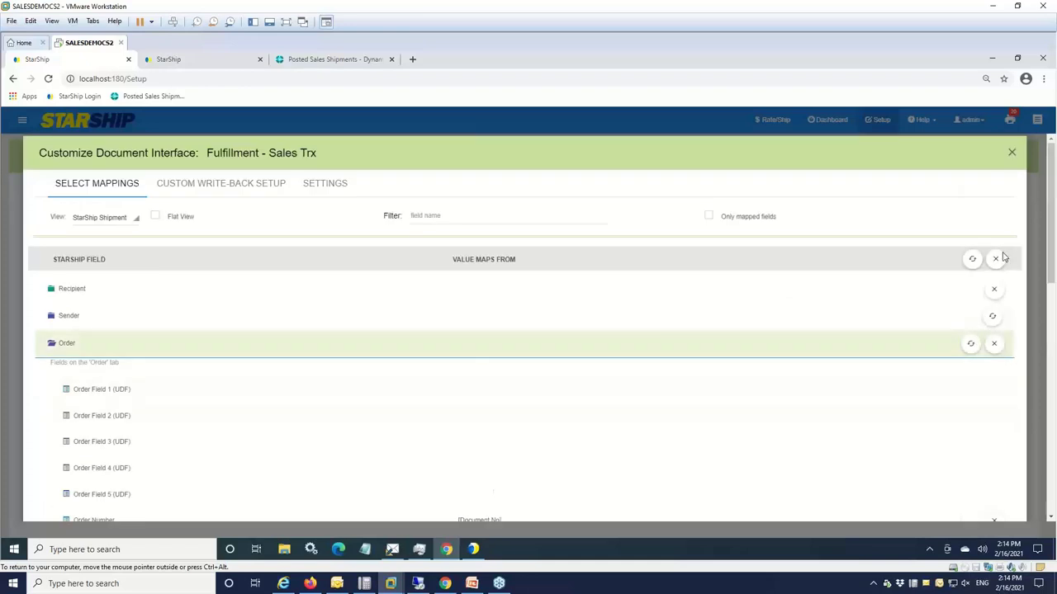
Close the interface editor and show the Business Central sales orders for CRONUS USA, Inc
left_click(1012, 152)
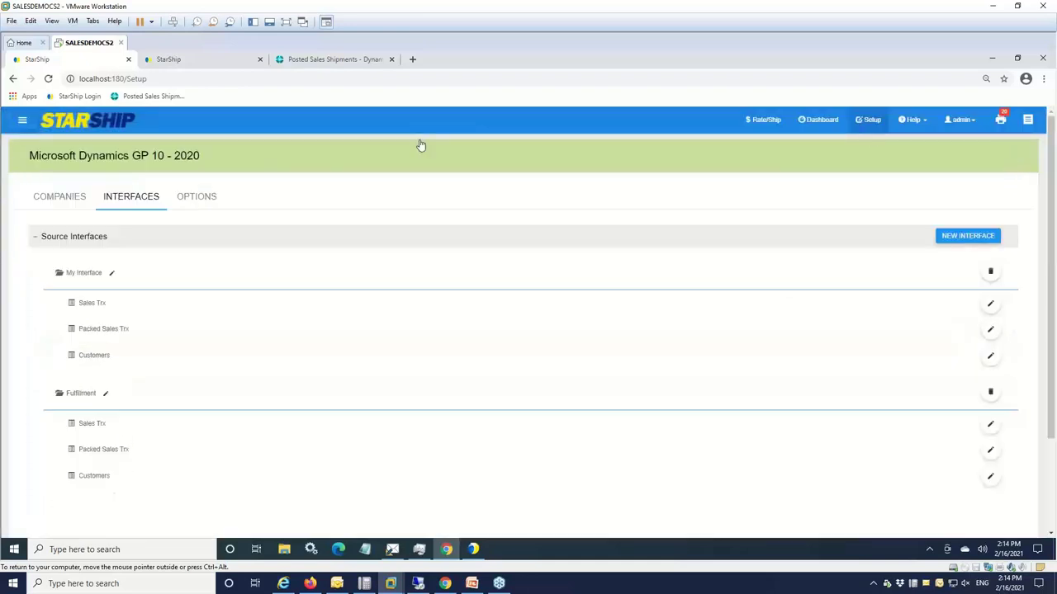
left_click(23, 121)
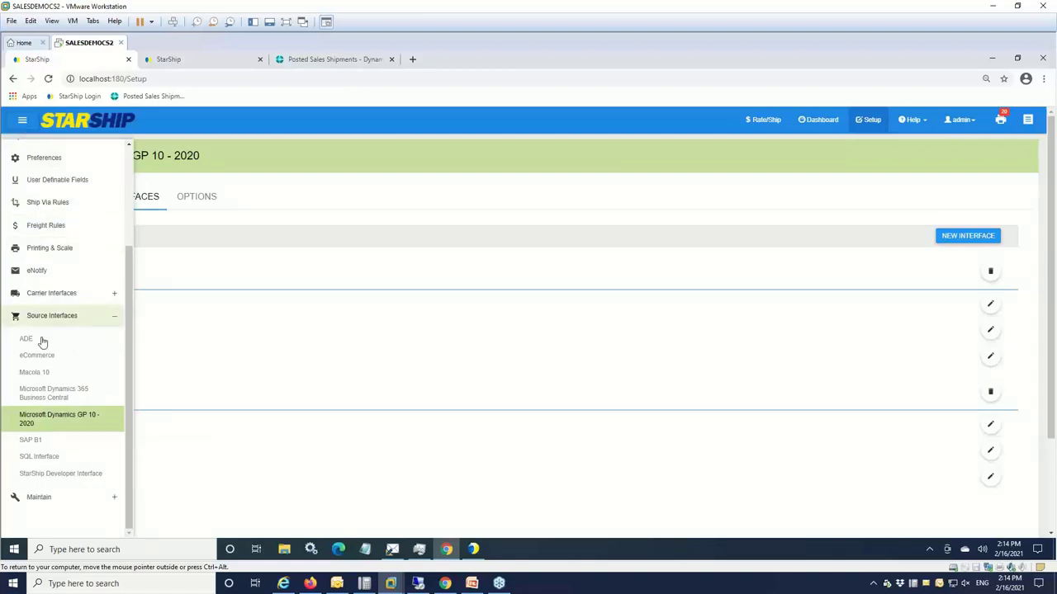
left_click(42, 395)
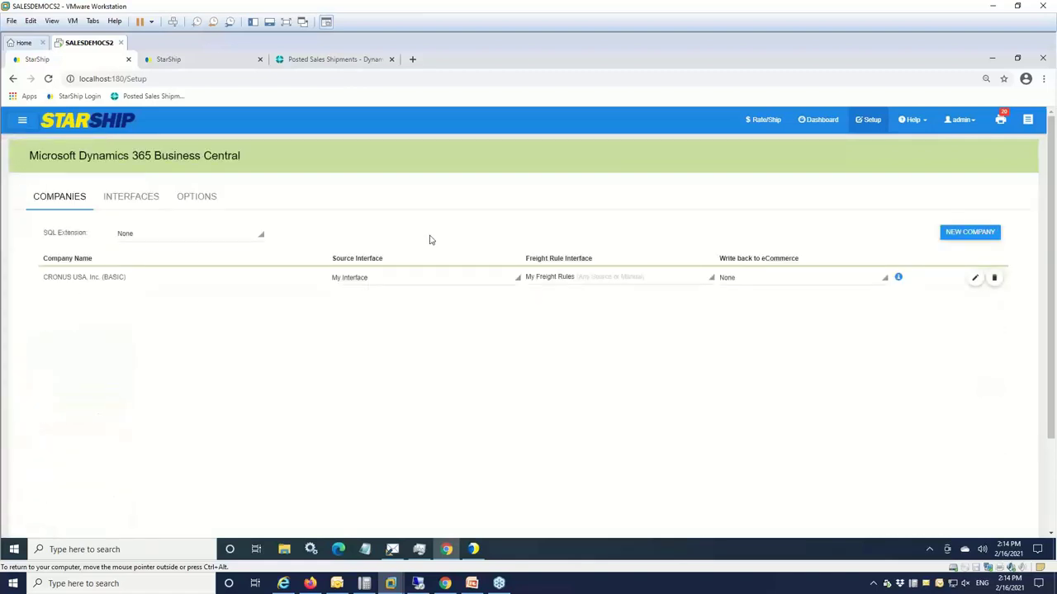
left_click(116, 122)
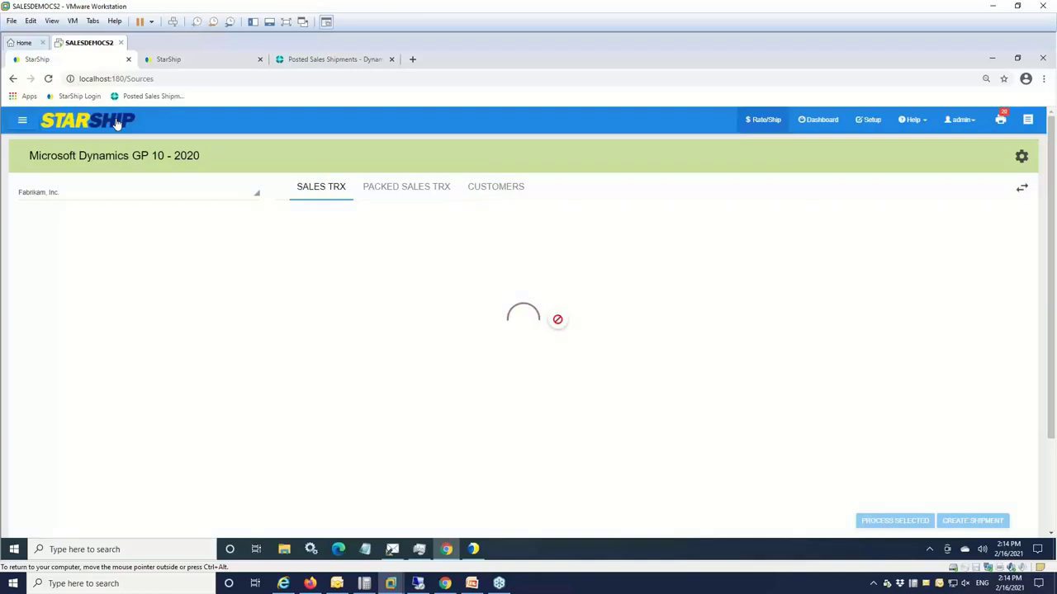
left_click(23, 123)
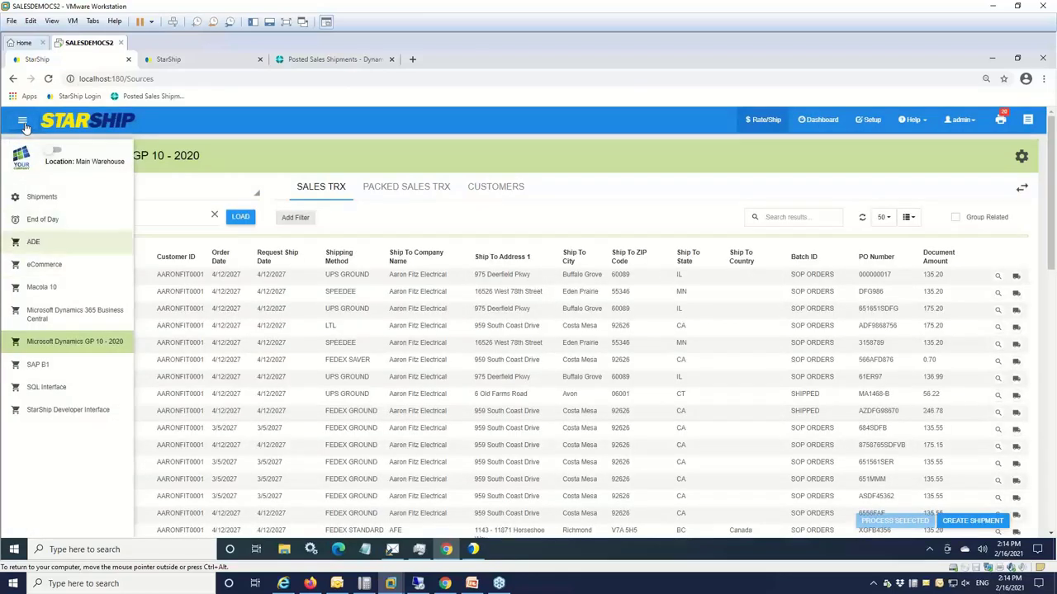
left_click(34, 312)
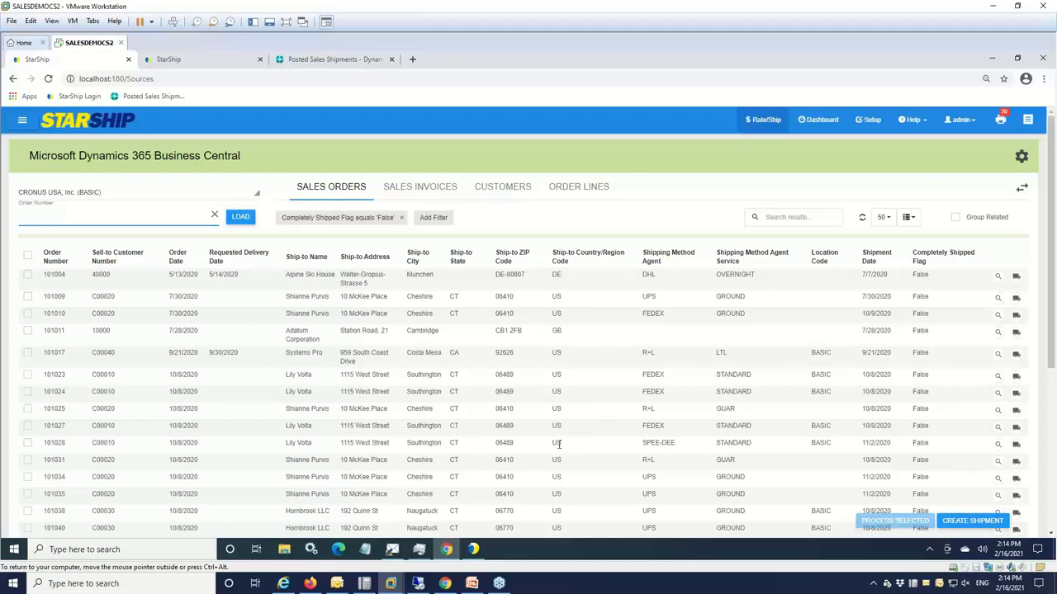
Browse the order filter field list, then close it without adding a filter
left_click(433, 218)
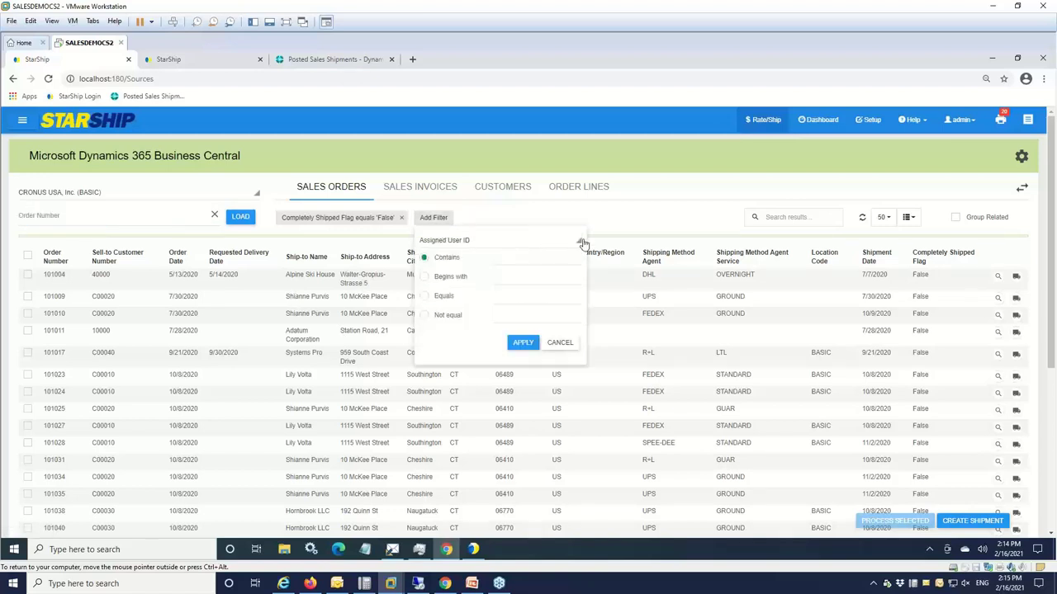
left_click(581, 242)
left_click_drag(580, 319, 601, 208)
scroll(575, 360, "down", 1)
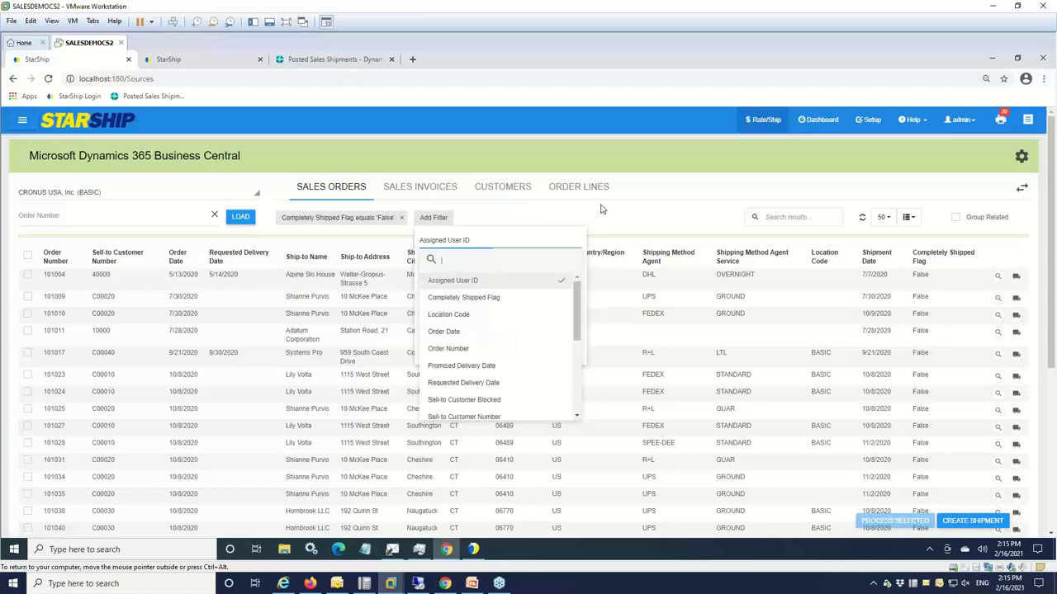
left_click(601, 209)
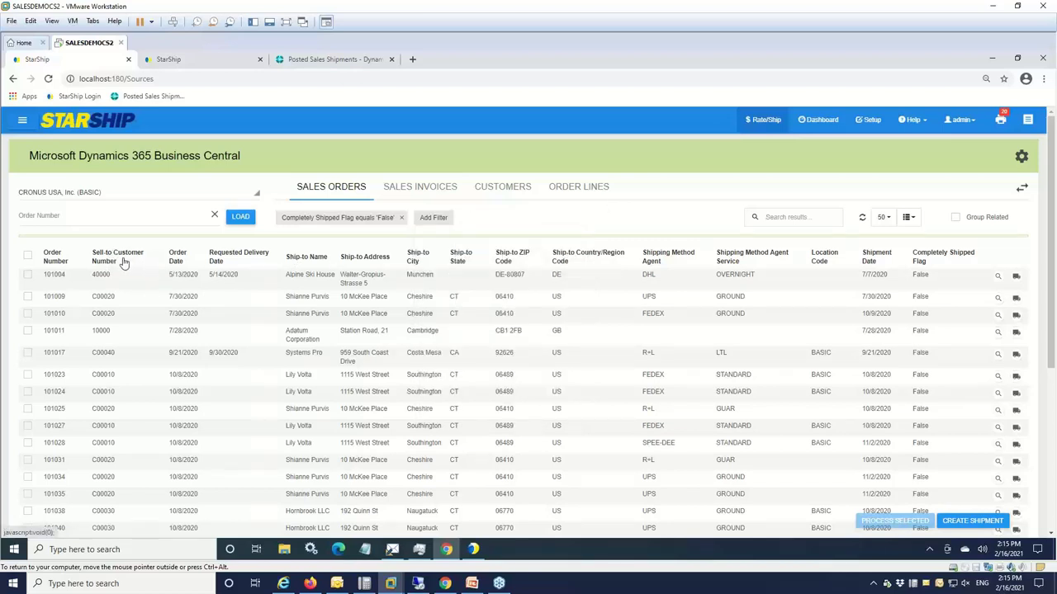
Sort the sales orders by order date, newest first, and start a shipment for order 101050
left_click(175, 259)
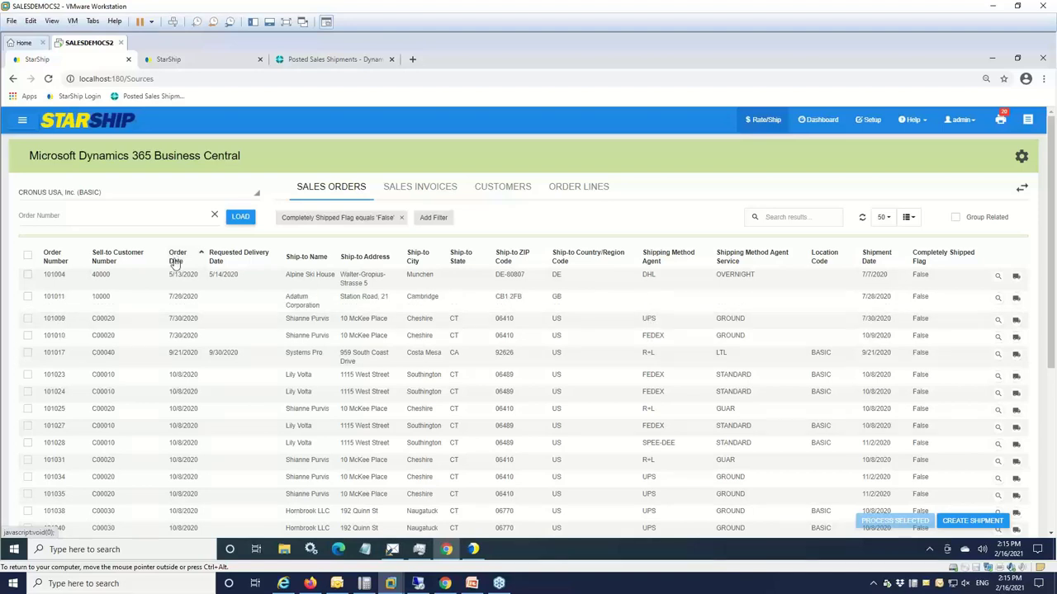
left_click(176, 260)
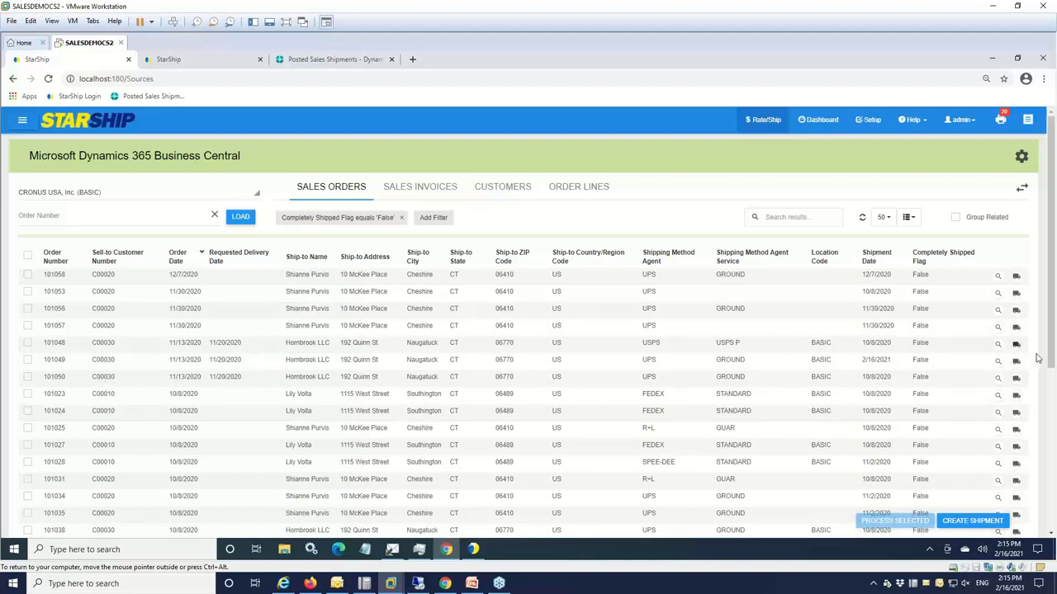
left_click(1016, 380)
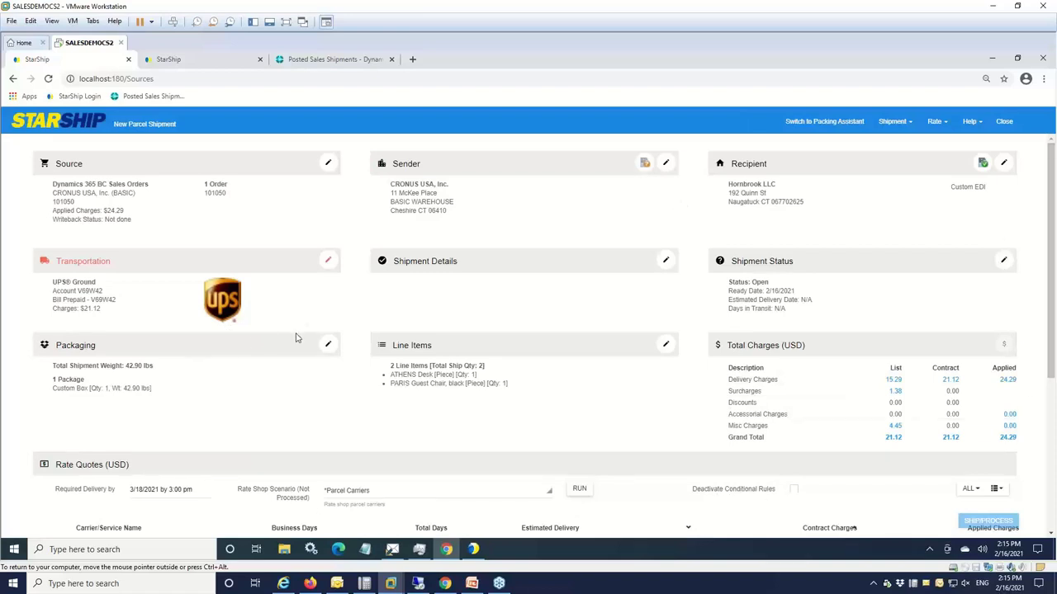
Change the shipment's carrier to UPS, re-rating it as UPS Ground
left_click(328, 263)
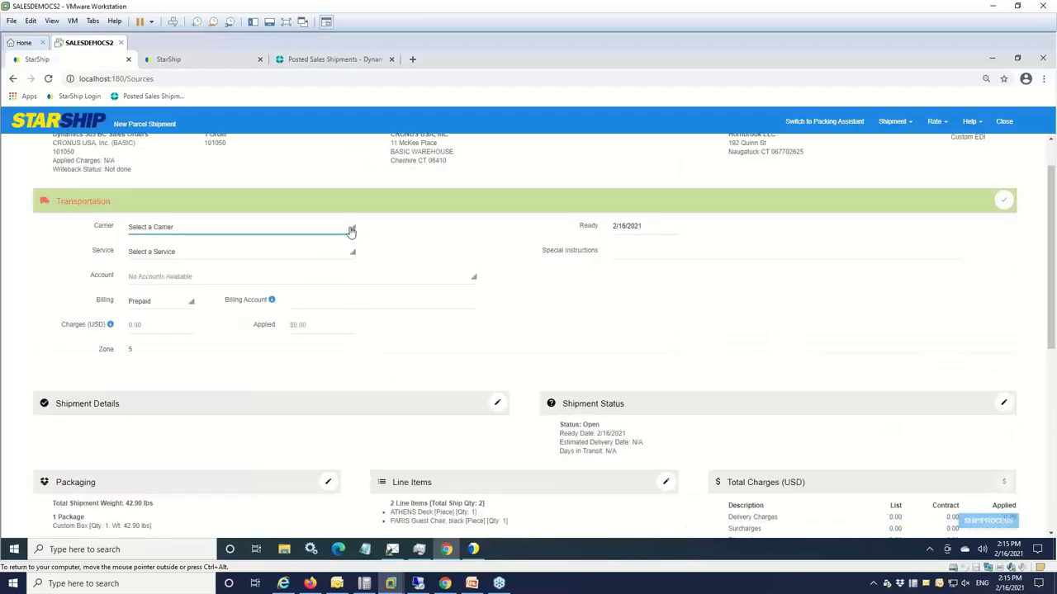
left_click(351, 231)
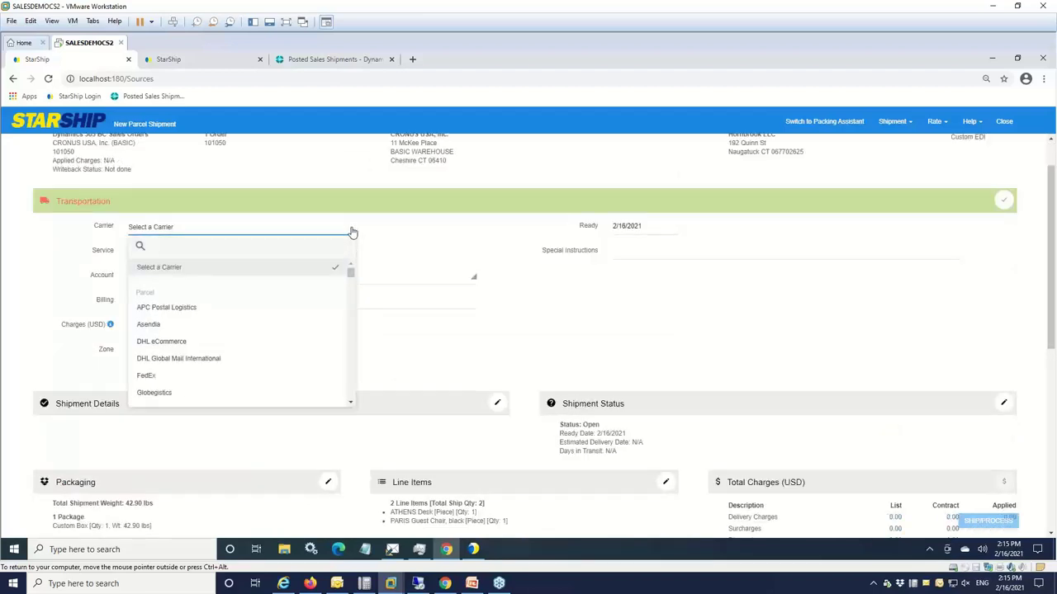
type("ups")
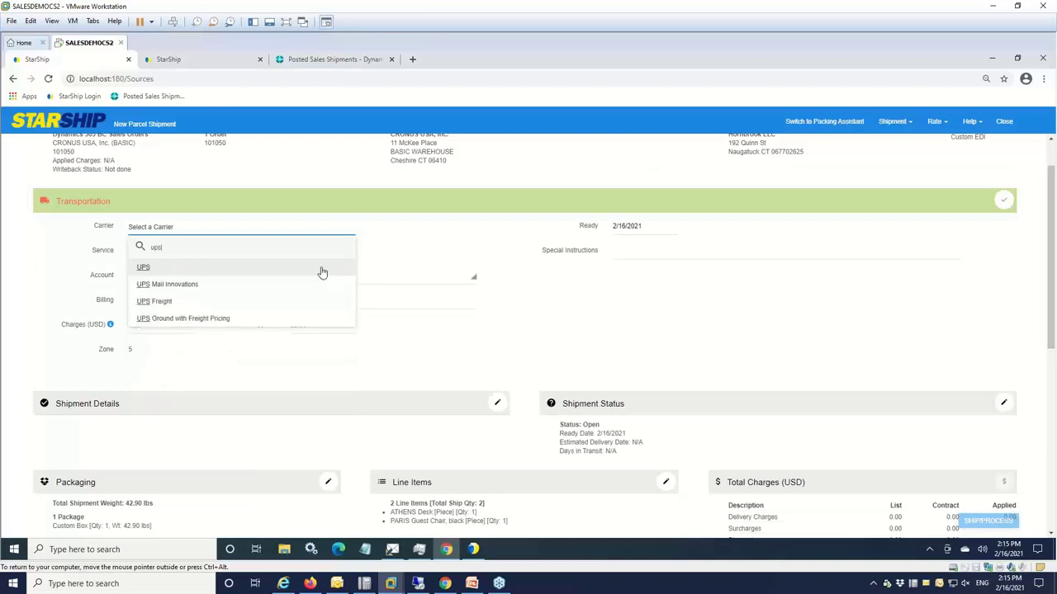
left_click(324, 269)
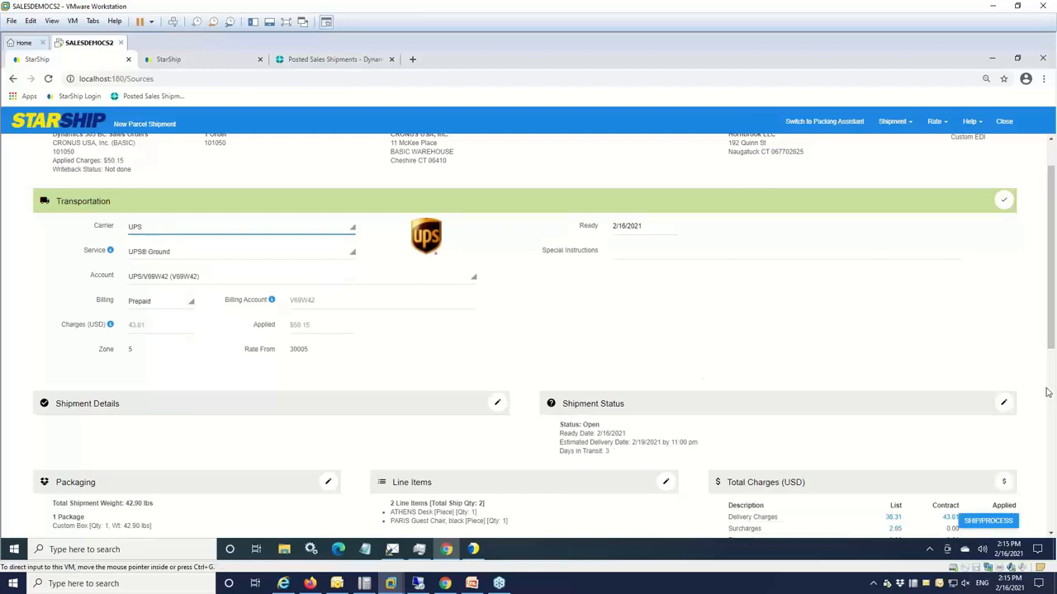
scroll(1021, 440, "down", 2)
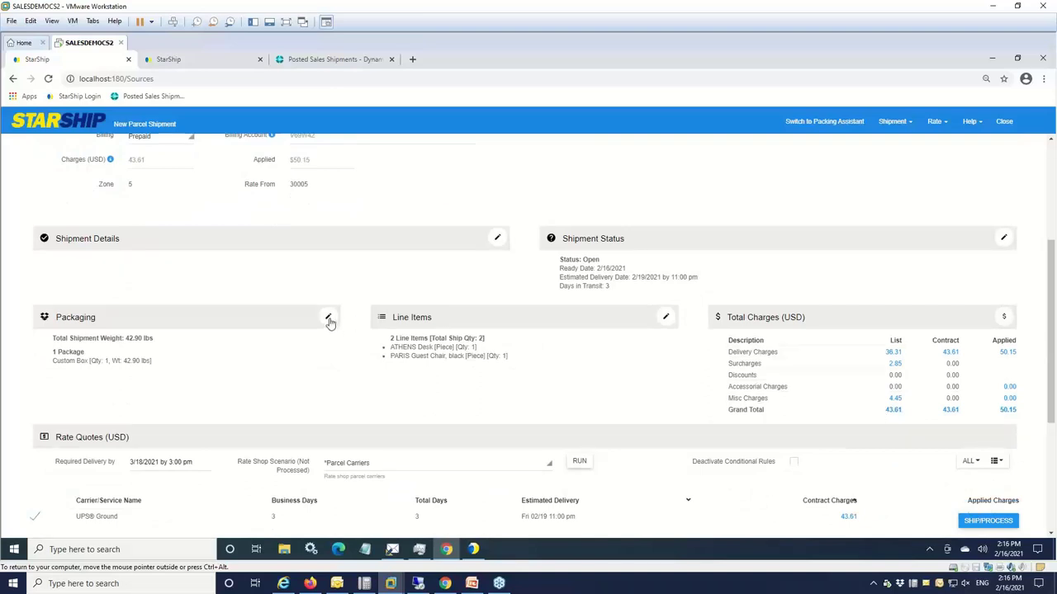
Add a second package and move the PARIS Guest Chair from package 1 into it
left_click(330, 321)
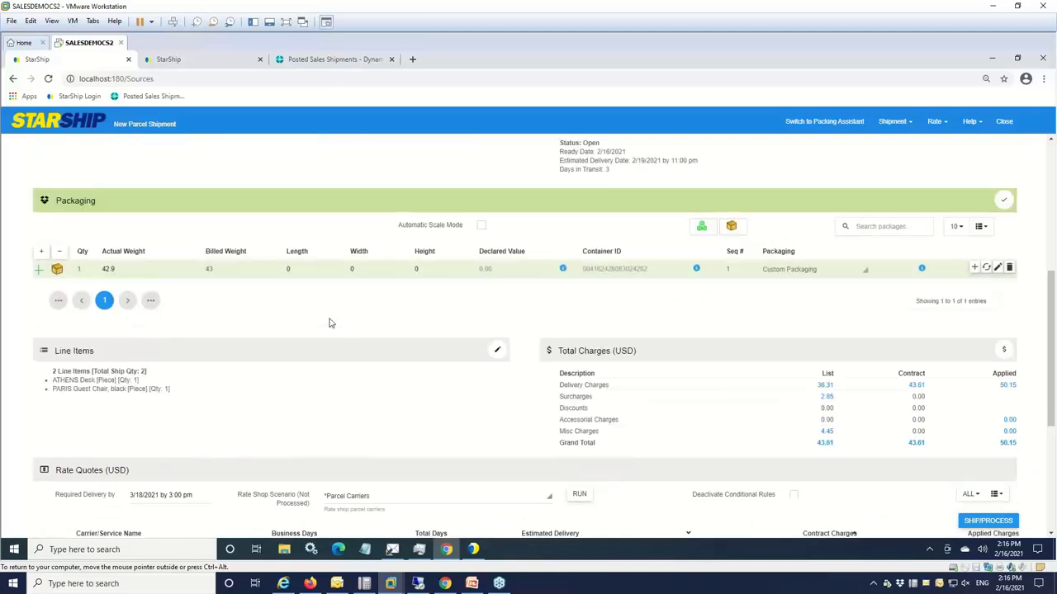
left_click(735, 227)
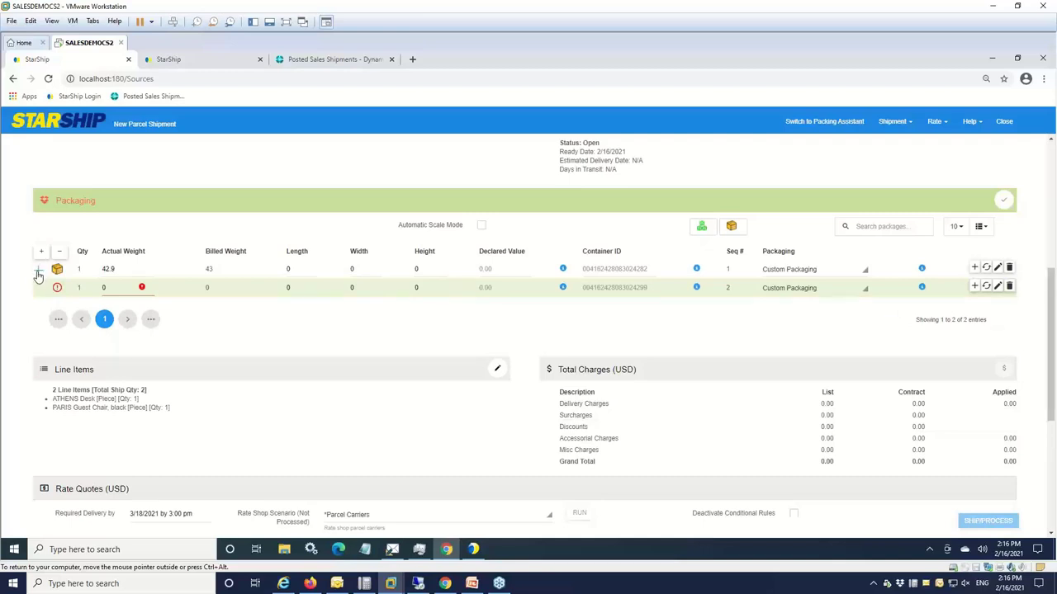
left_click(38, 275)
left_click_drag(74, 312, 77, 331)
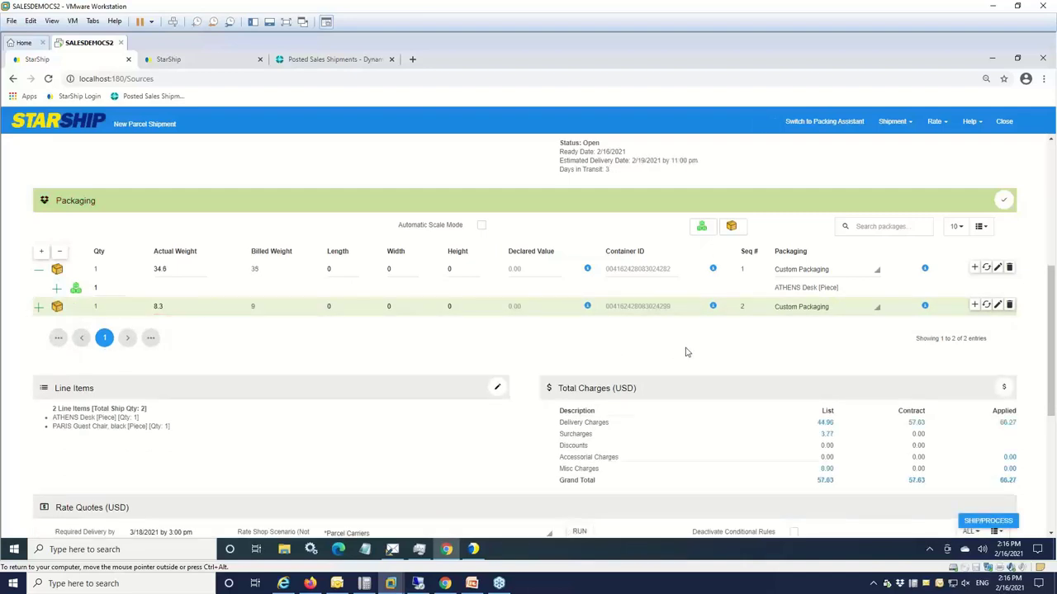
left_click(498, 388)
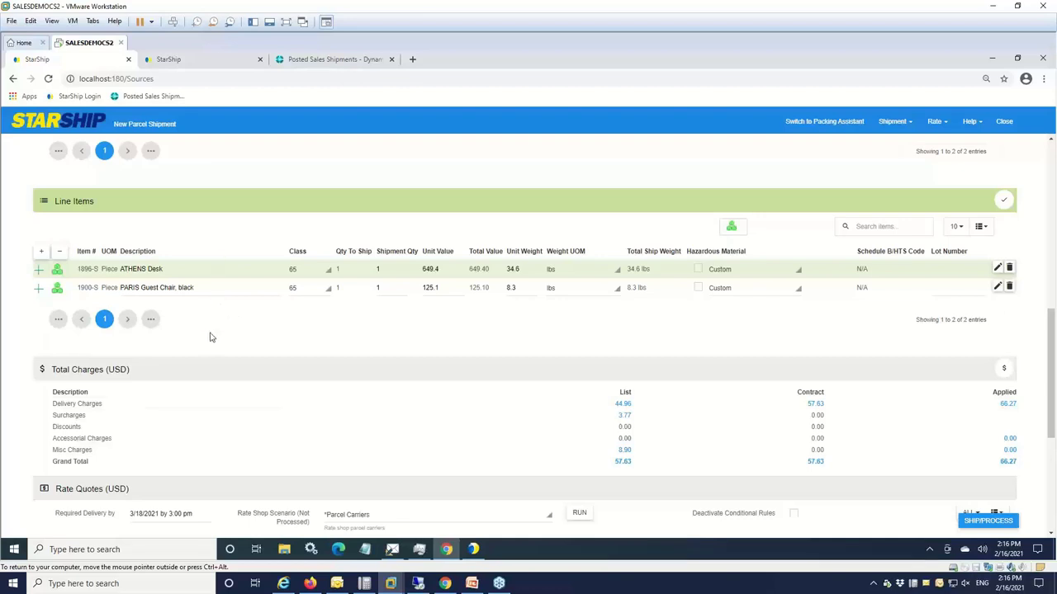
Review the applied charges, rerun the parcel rate shop, and ship order 101050 via UPS Ground
scroll(1036, 330, "down", 3)
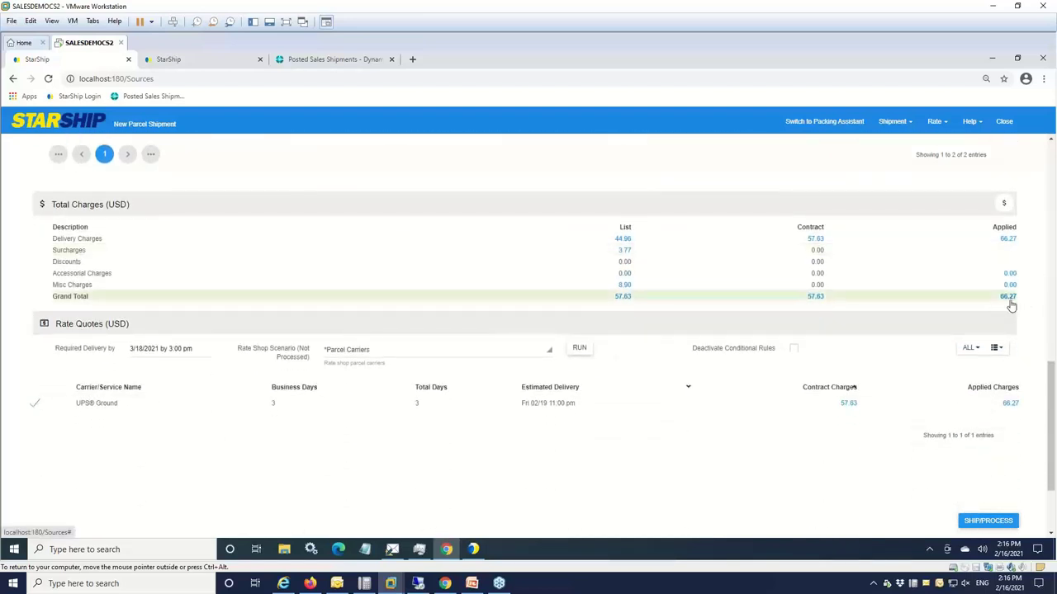
left_click(1008, 299)
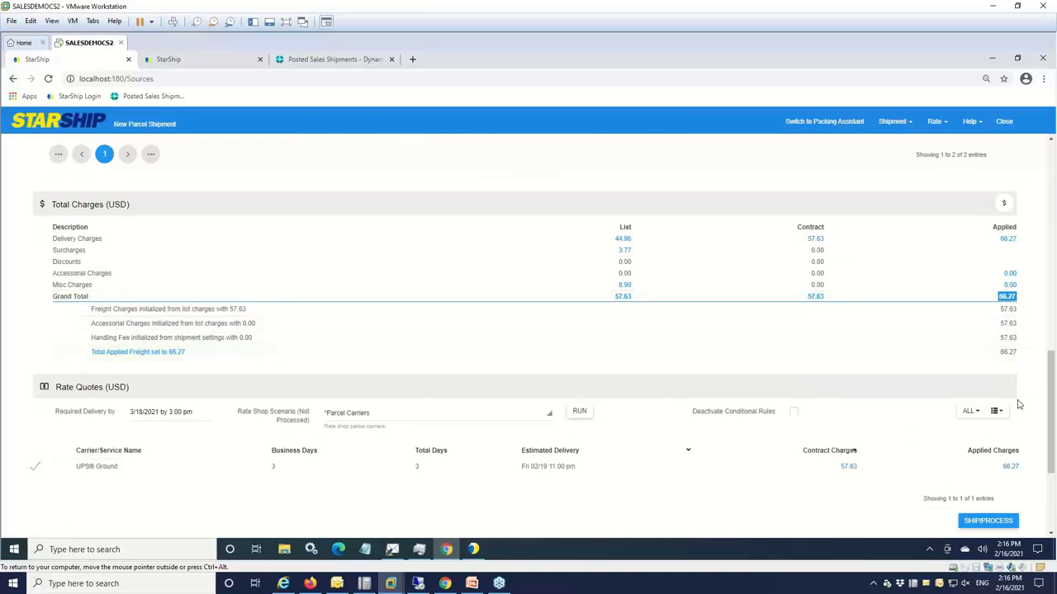
left_click(579, 411)
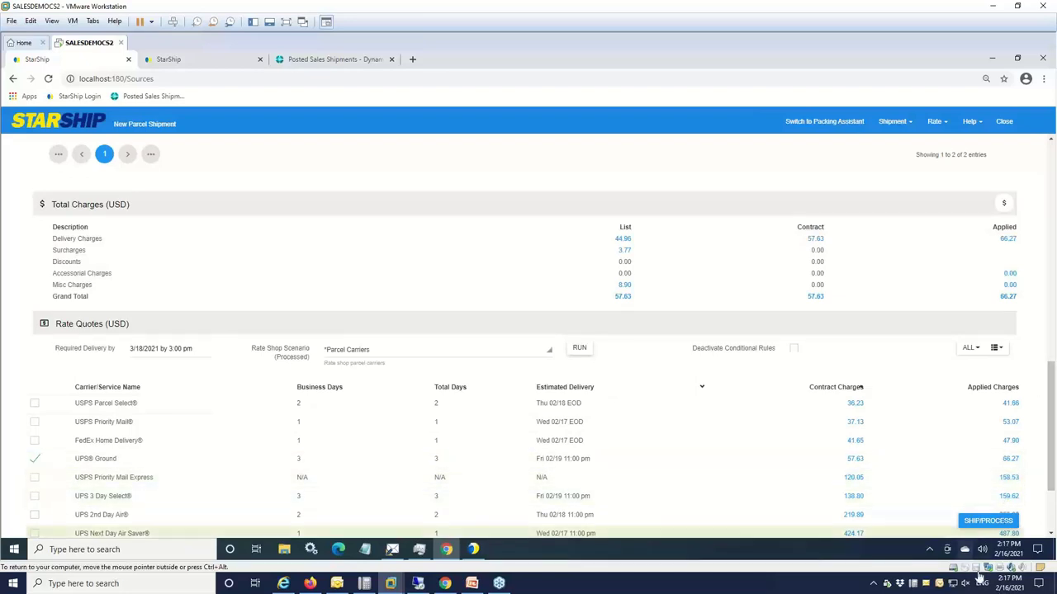
left_click(991, 521)
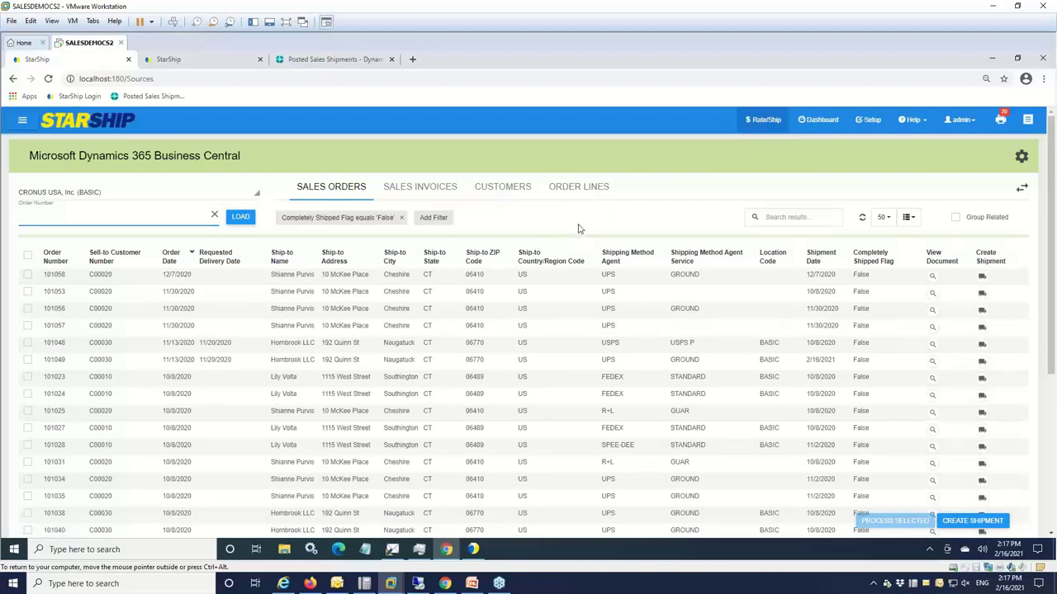
Open posted shipment 102240 for Hornbrook LLC and scroll to its StarShip notes and tracking numbers
left_click(355, 62)
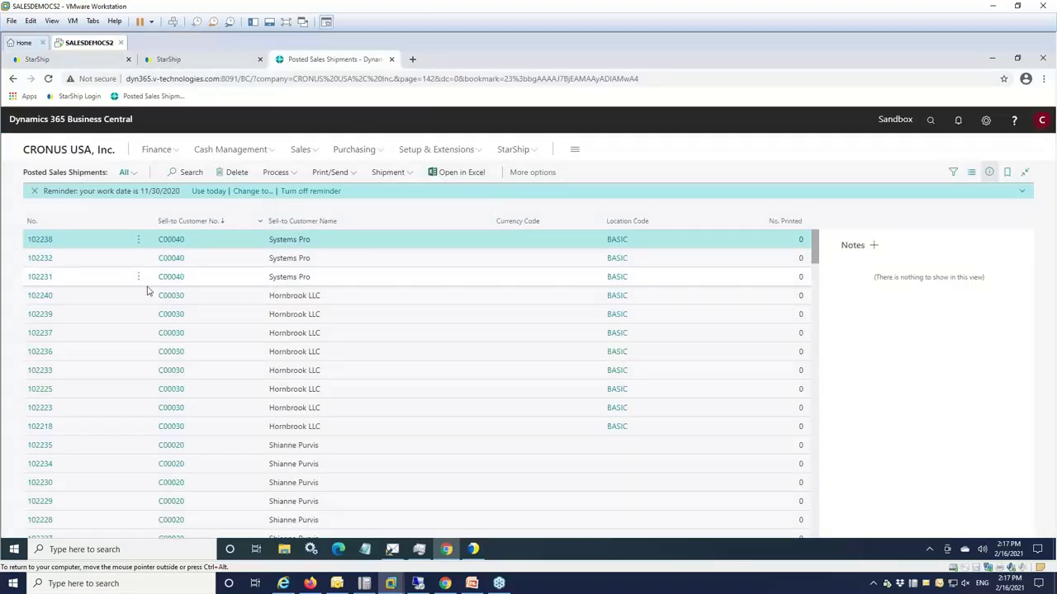
left_click(40, 278)
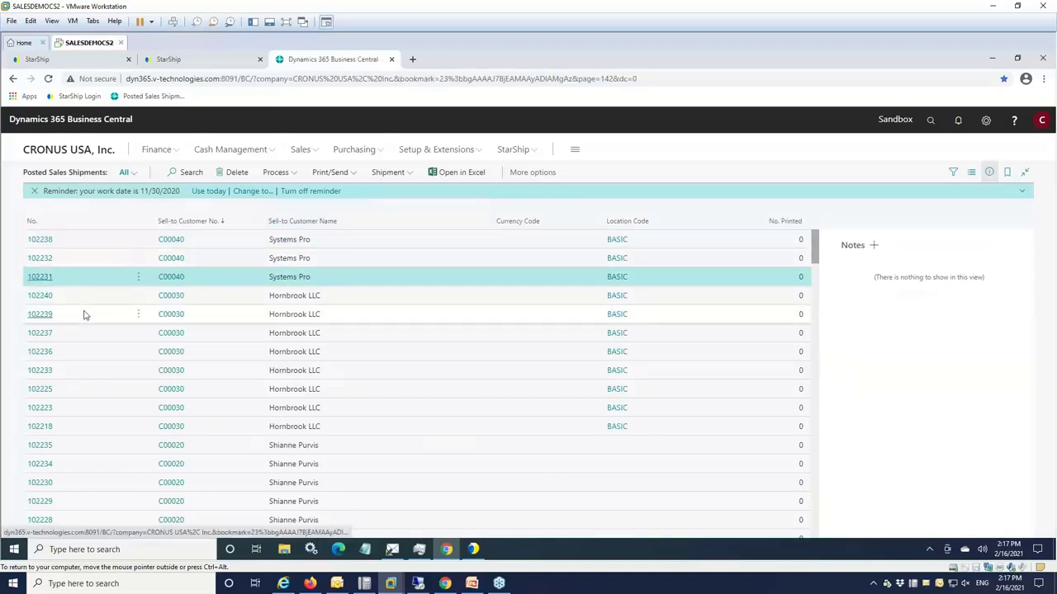
left_click(37, 296)
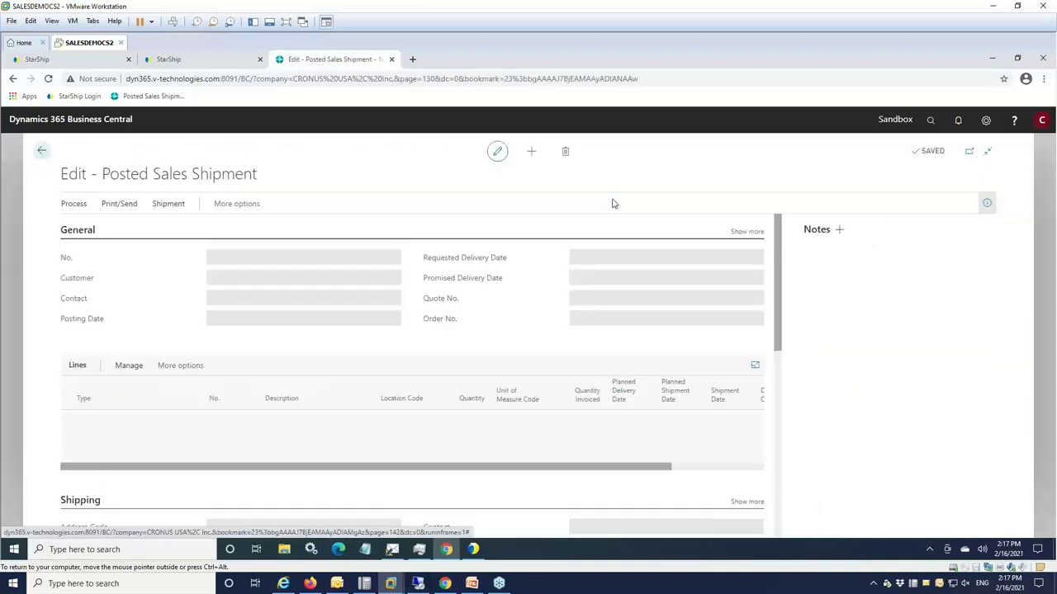
scroll(718, 312, "down", 2)
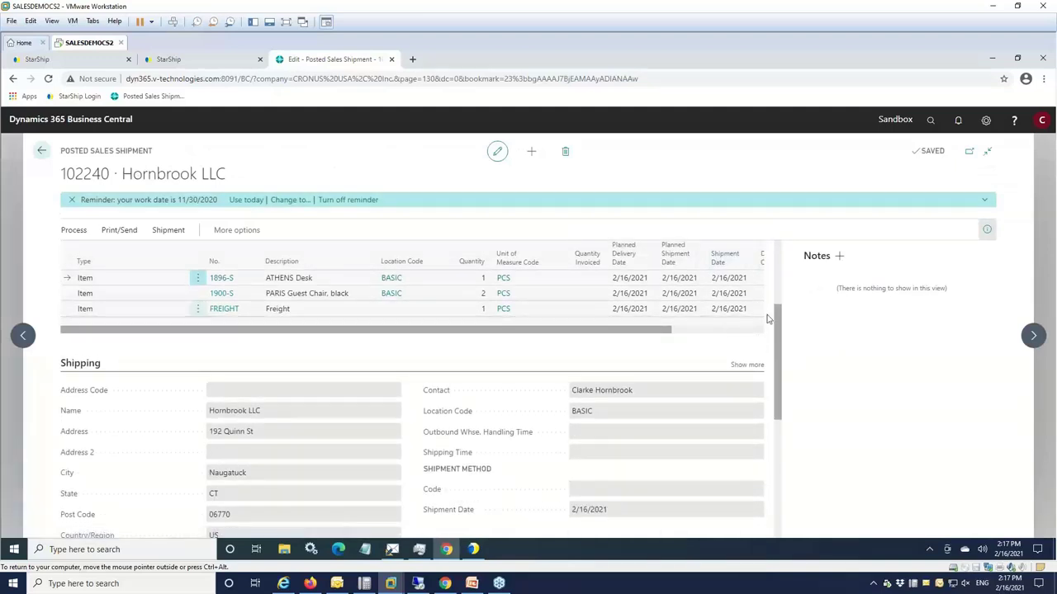
scroll(757, 330, "down", 3)
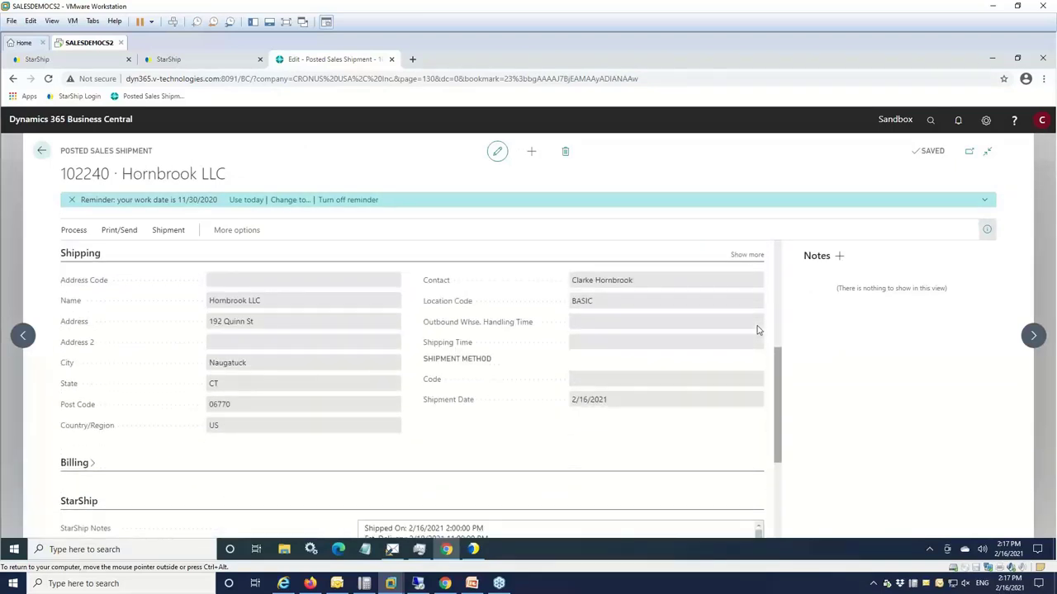
scroll(758, 331, "down", 1)
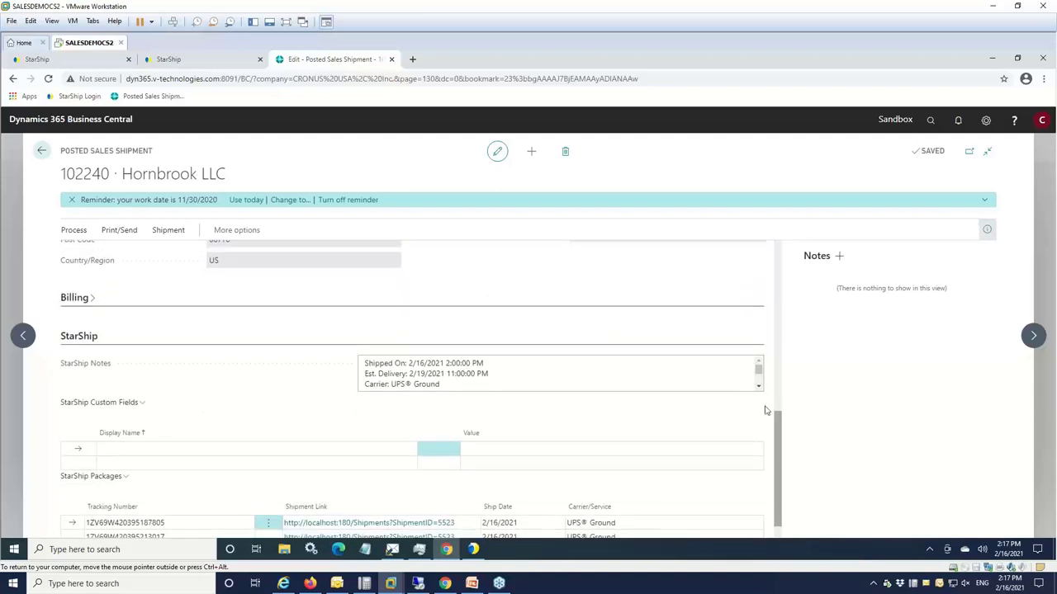
scroll(757, 385, "down", 4)
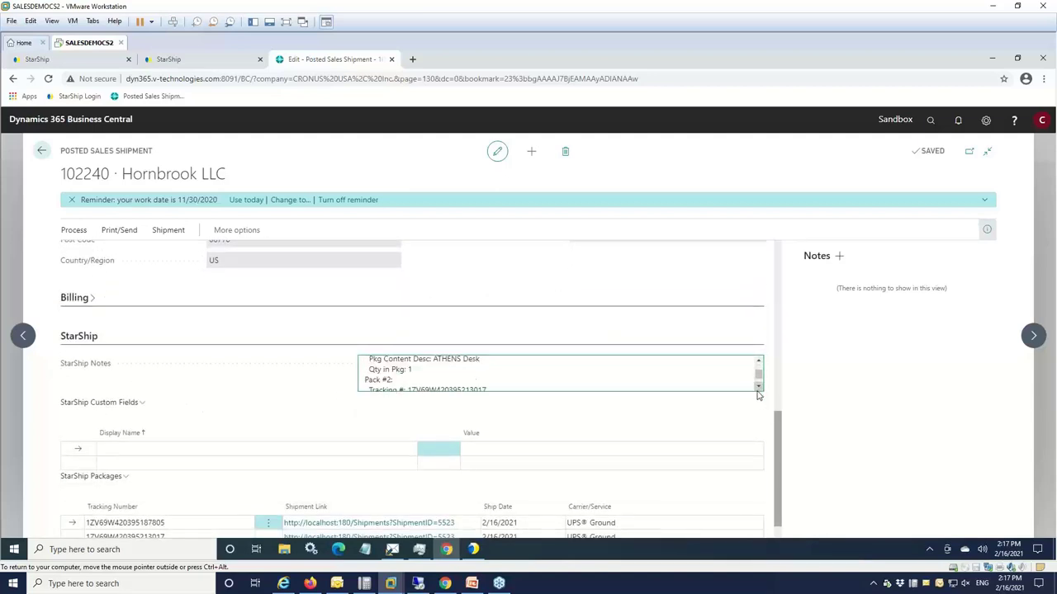
scroll(758, 388, "down", 1)
scroll(757, 401, "down", 1)
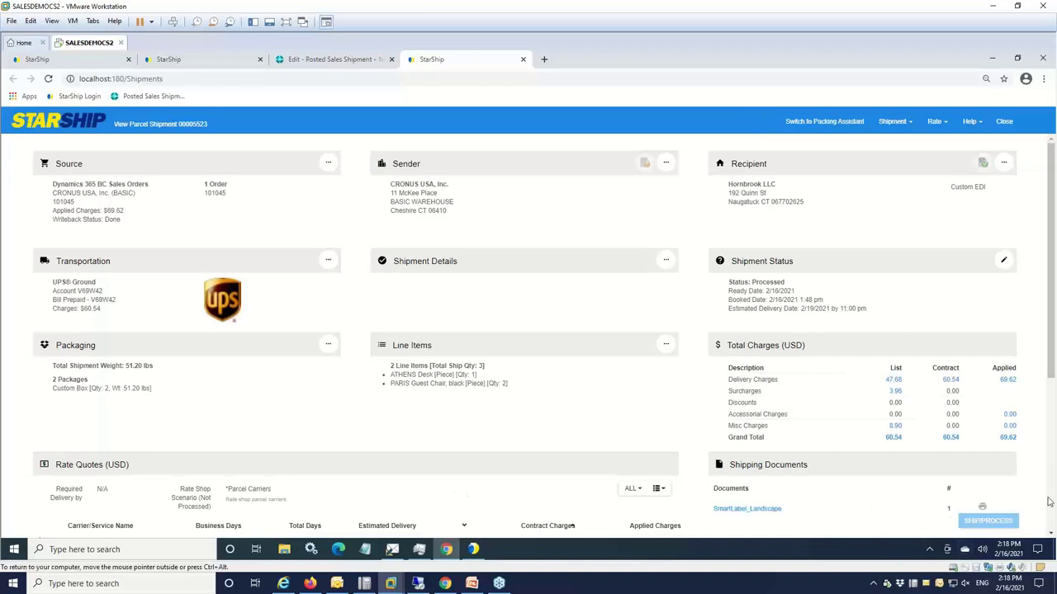
Expand the 69.62 applied total to see freight initialized from list charges at 60.54
left_click(1009, 437)
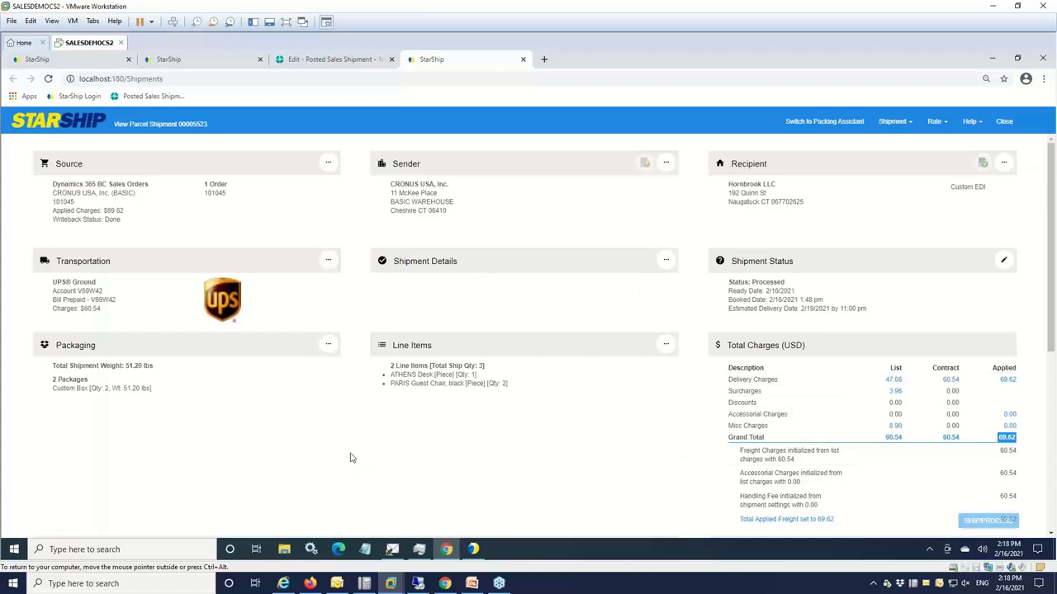
Review shipment 102240's StarShip notes again, then go back to the Posted Sales Shipments list
left_click(302, 63)
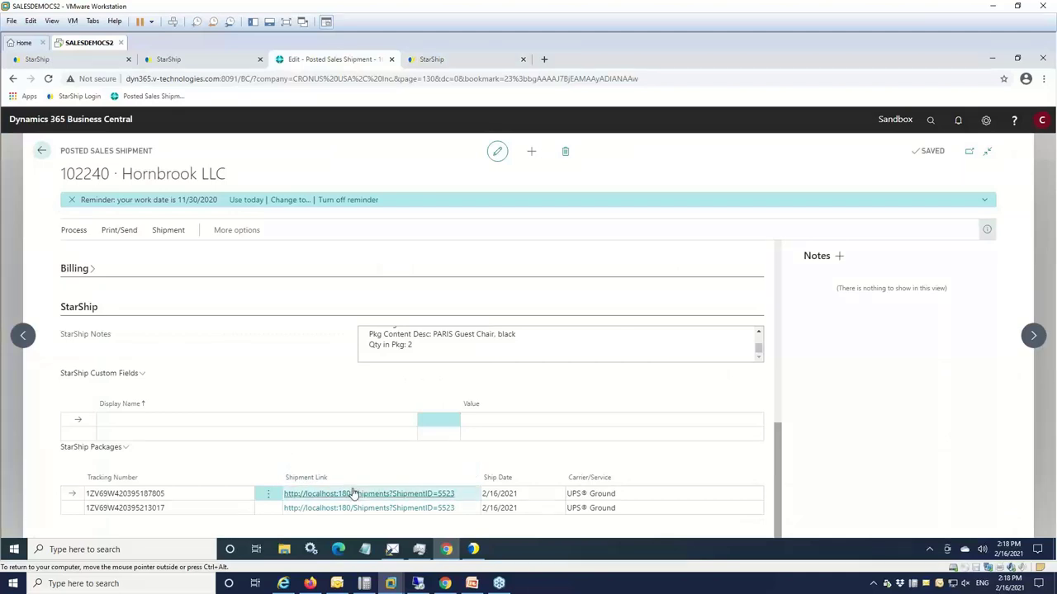
scroll(753, 335, "up", 3)
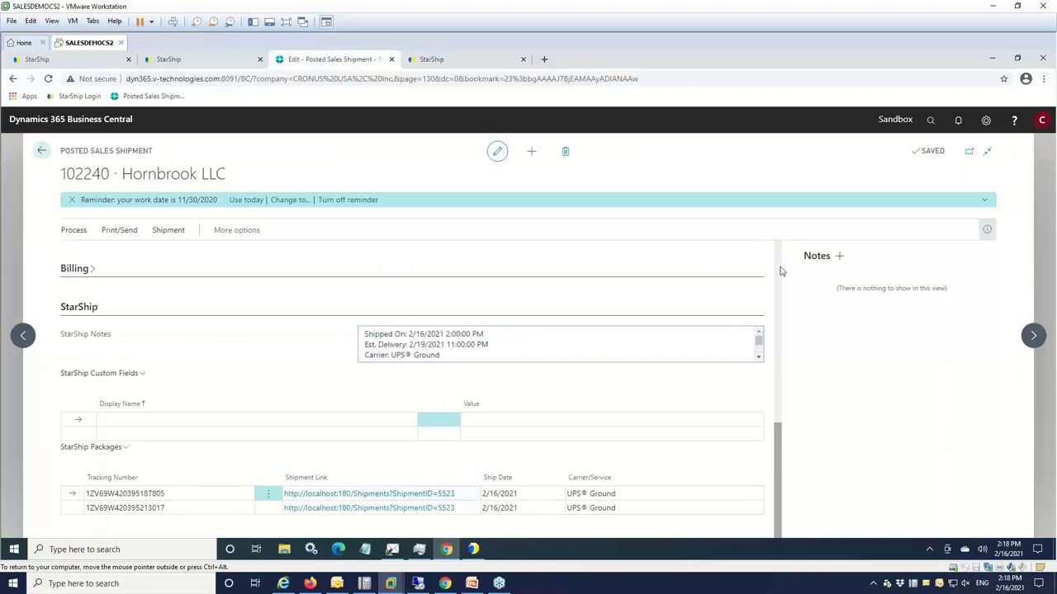
left_click(42, 152)
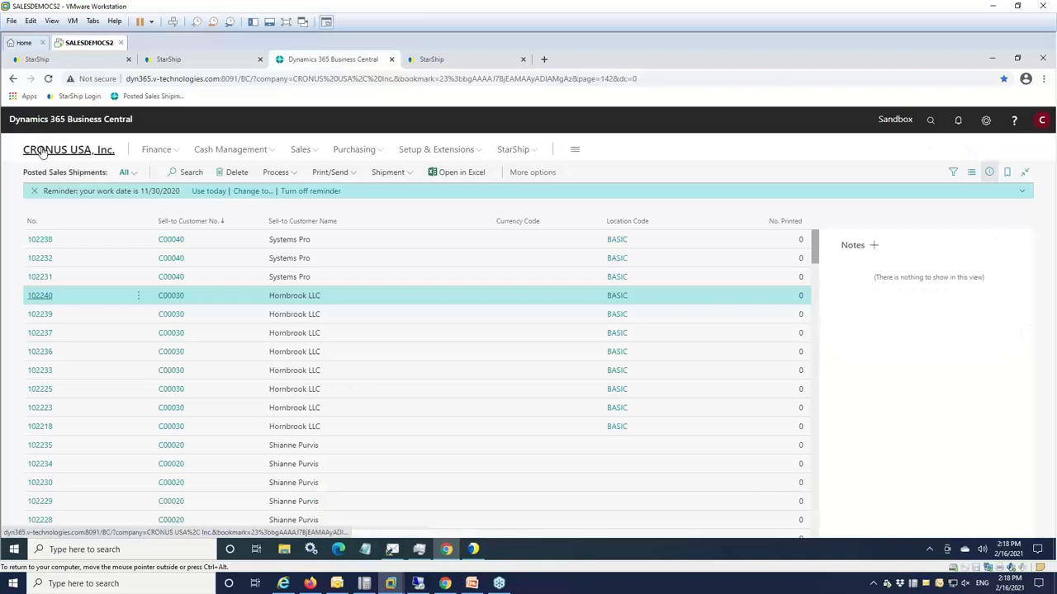